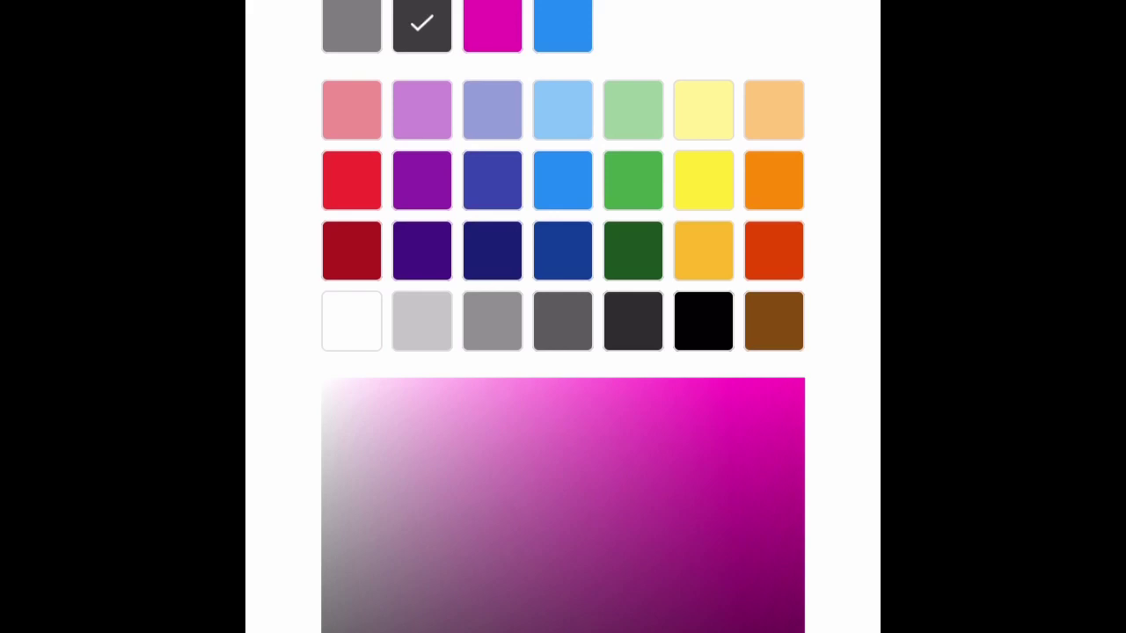
Step: Fill the new wide rectangle with solid magenta and zoom out on the canvas
click(491, 24)
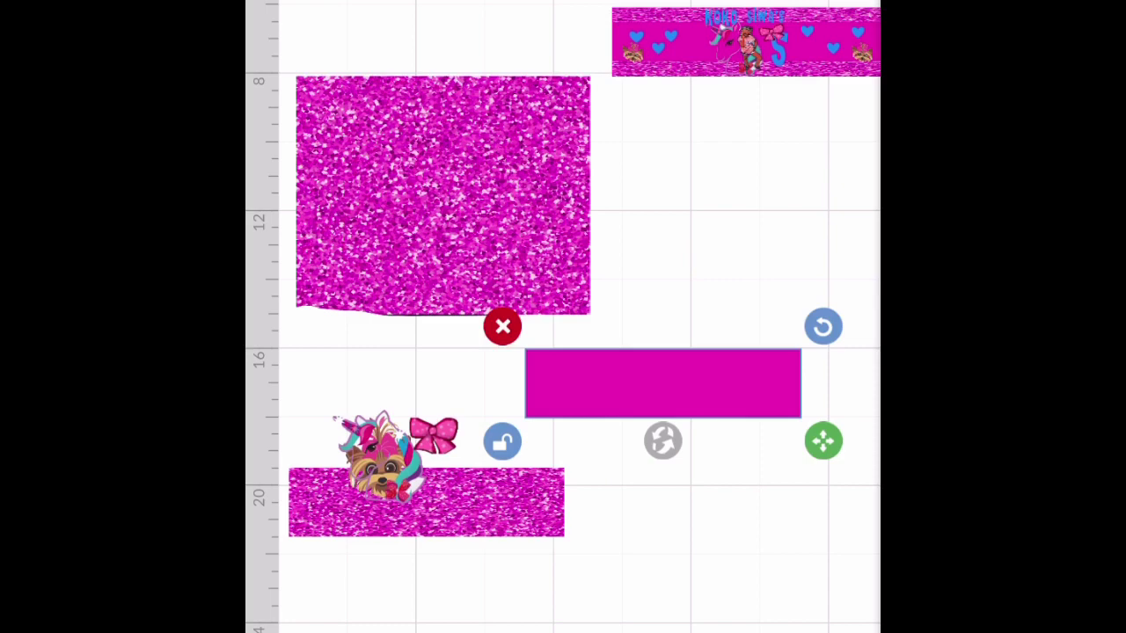
scroll(563, 317, down, 3)
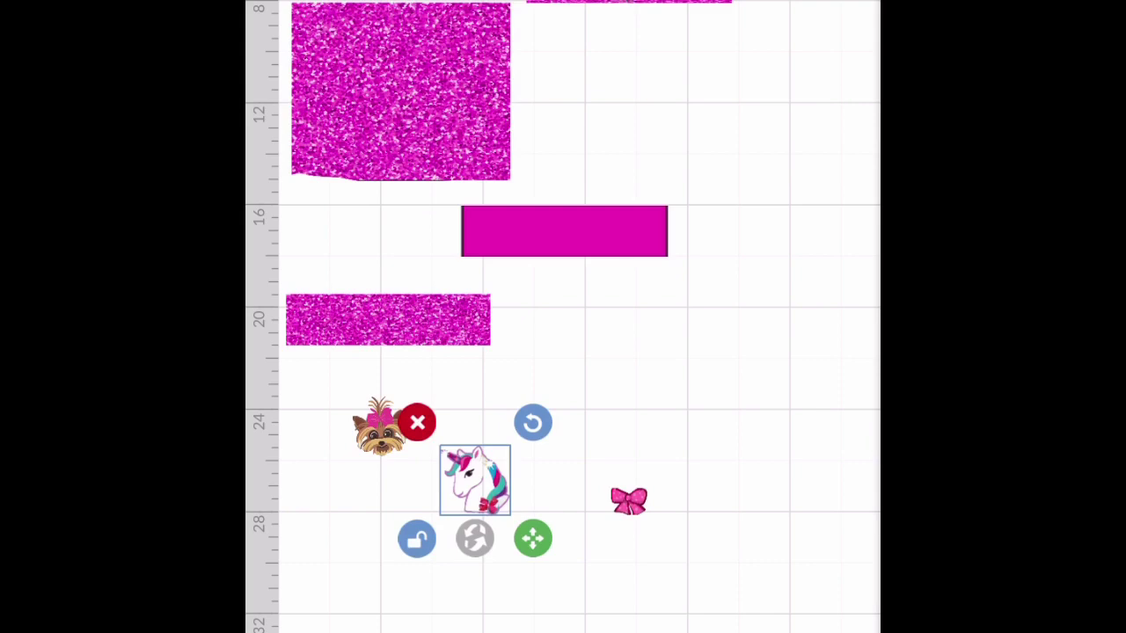
Step: Centre the magenta bar inside the large glitter square
click(564, 230)
mouse_move(400, 92)
mouse_down()
mouse_move(570, 256)
mouse_move(628, 257)
mouse_up()
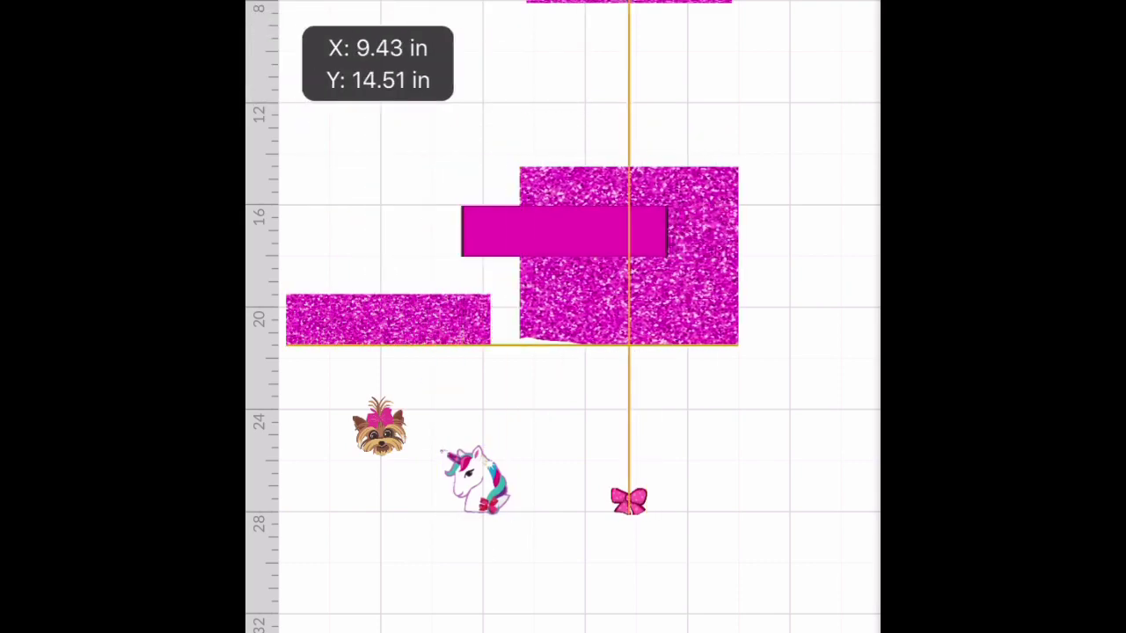
mouse_move(563, 230)
mouse_down()
mouse_move(621, 243)
mouse_move(629, 256)
mouse_up()
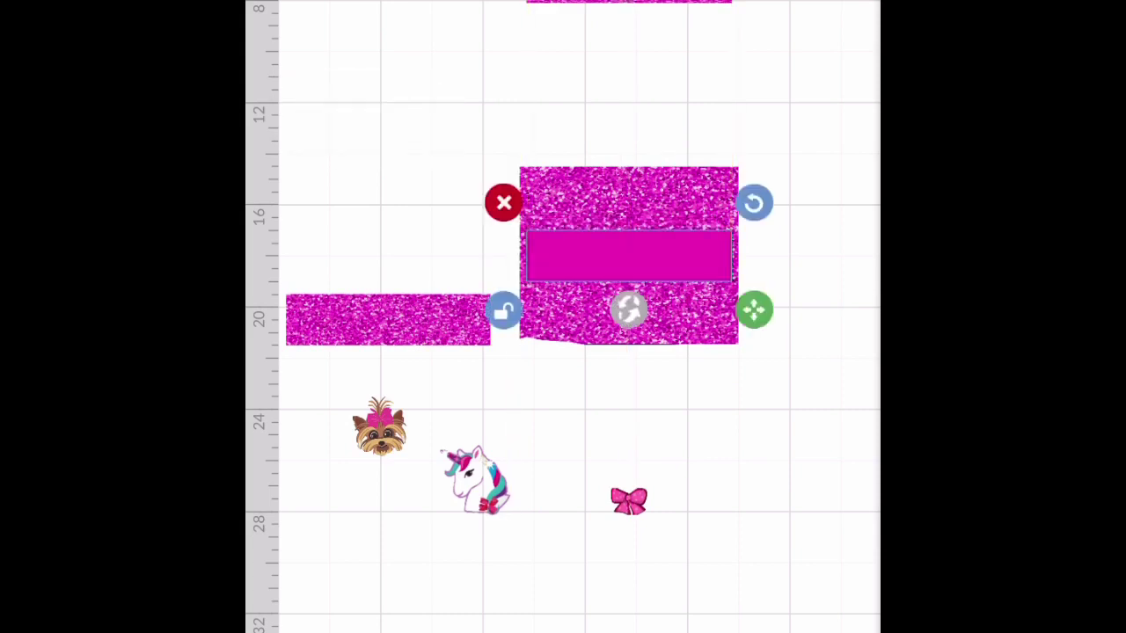
Step: Bring the sample label nearer and move the glitter strip down below the images
drag(388, 319, 392, 307)
drag(628, 2, 478, 104)
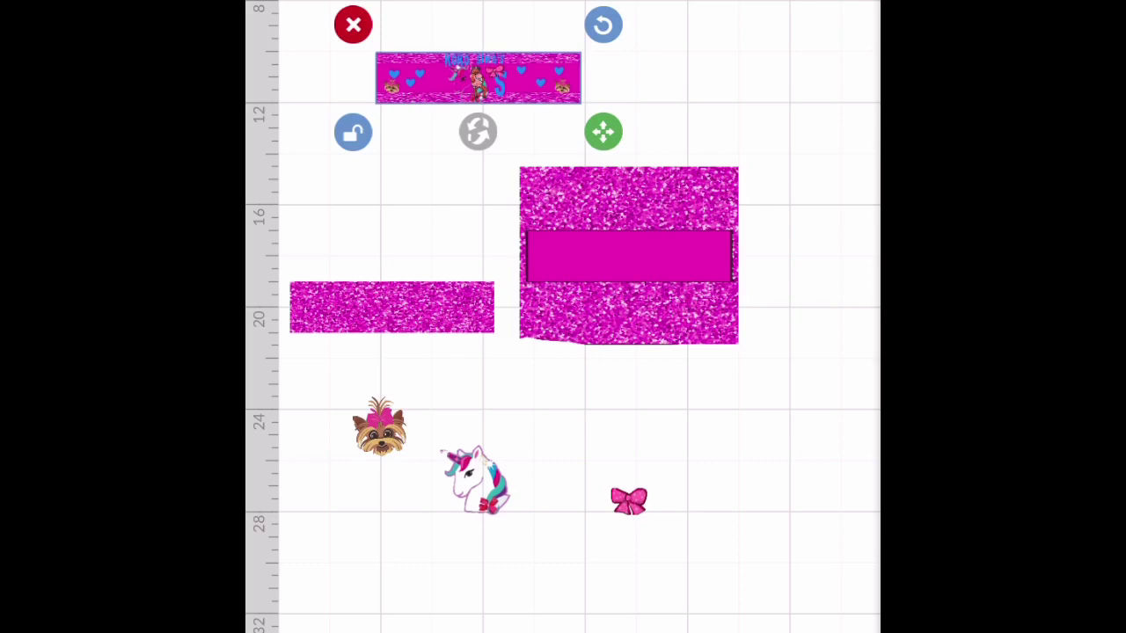
click(628, 312)
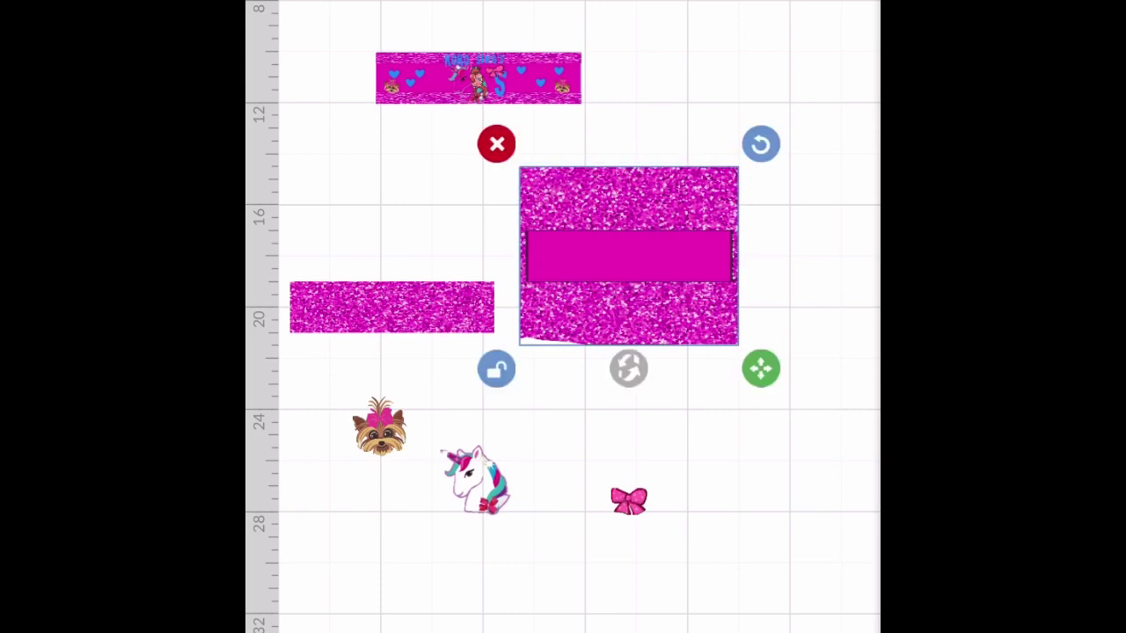
mouse_move(392, 307)
mouse_down()
mouse_move(408, 514)
mouse_move(455, 611)
mouse_up()
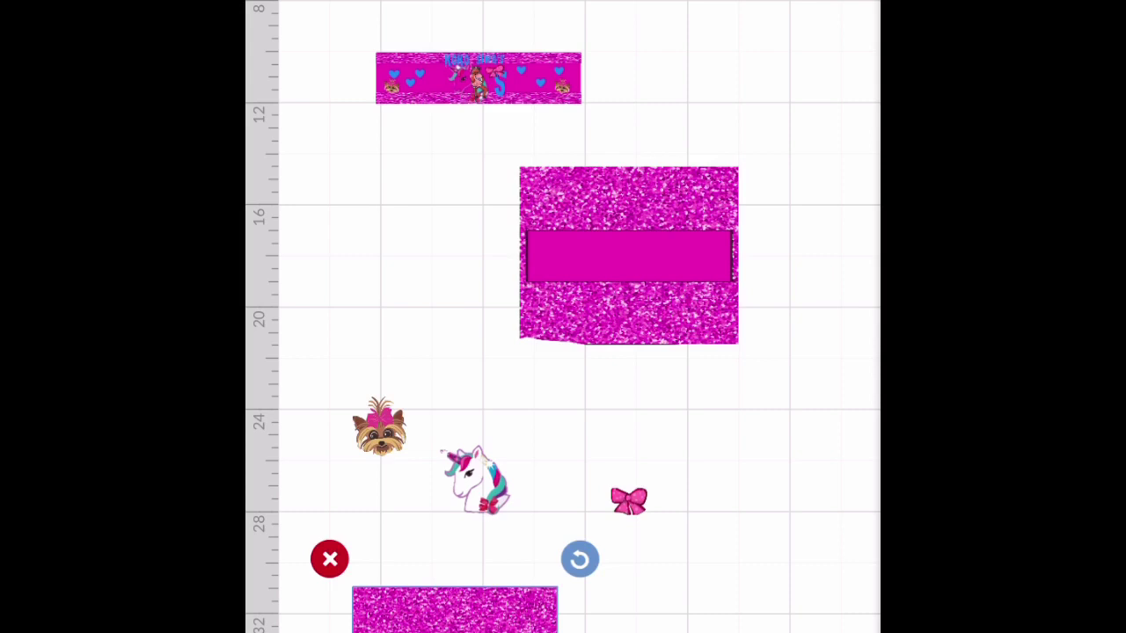
click(628, 307)
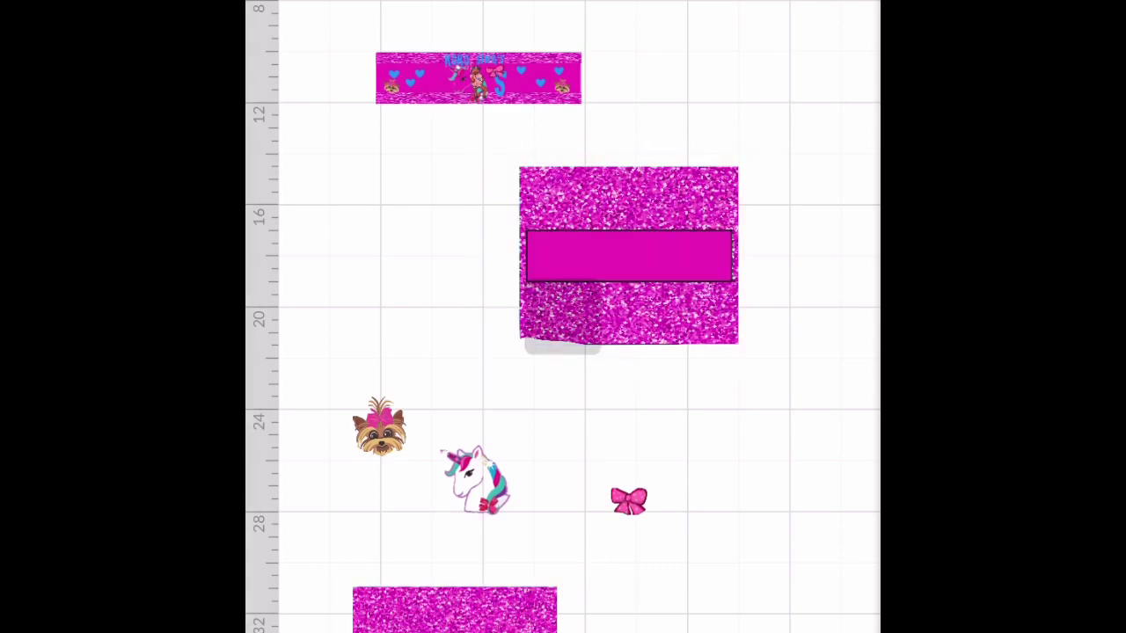
Step: Drag the magenta bar clear of the glitter square, lift the square away, and set the strip onto the bar
mouse_move(628, 255)
mouse_down()
mouse_move(628, 278)
mouse_move(724, 419)
mouse_move(749, 421)
mouse_up()
drag(635, 367, 520, 391)
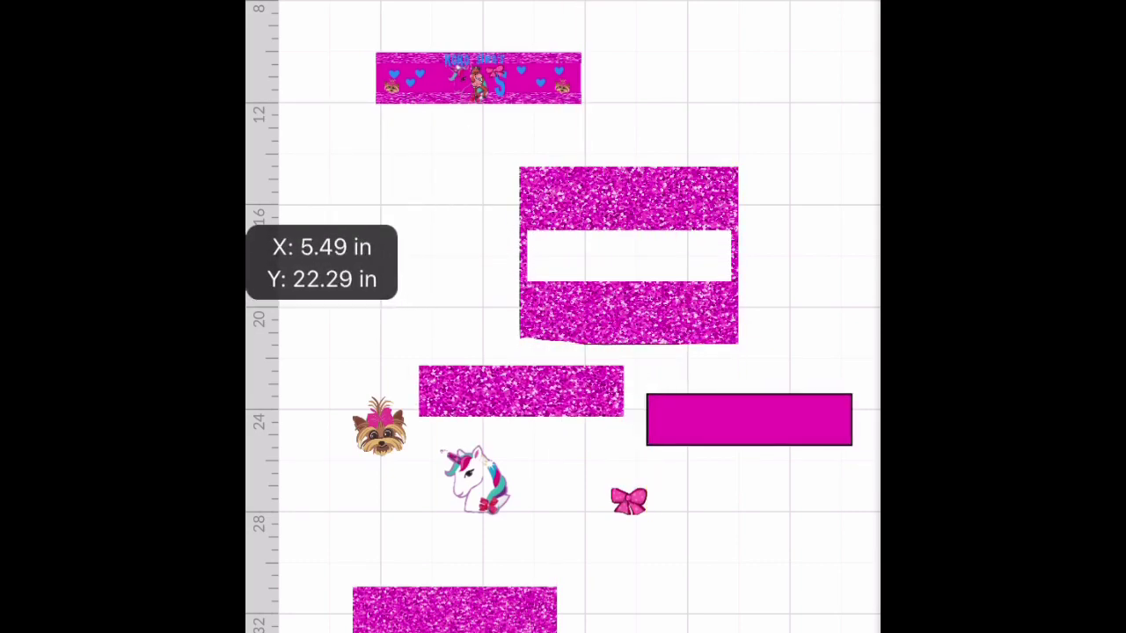
mouse_move(628, 325)
mouse_down()
mouse_move(665, 36)
mouse_move(656, 4)
mouse_up()
mouse_move(508, 387)
mouse_down()
mouse_move(748, 420)
mouse_move(684, 284)
mouse_move(628, 231)
mouse_up()
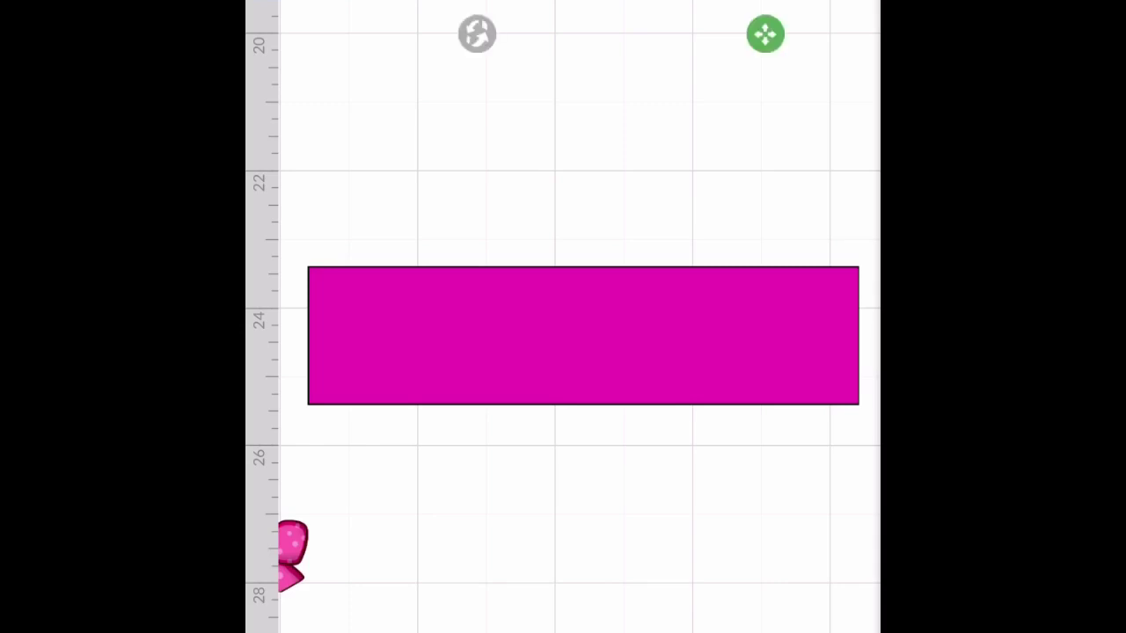
Step: Lay glitter strips across the magenta bar's edges and bring them in front of it
mouse_move(511, 17)
mouse_down()
mouse_move(528, 286)
mouse_move(557, 286)
mouse_up()
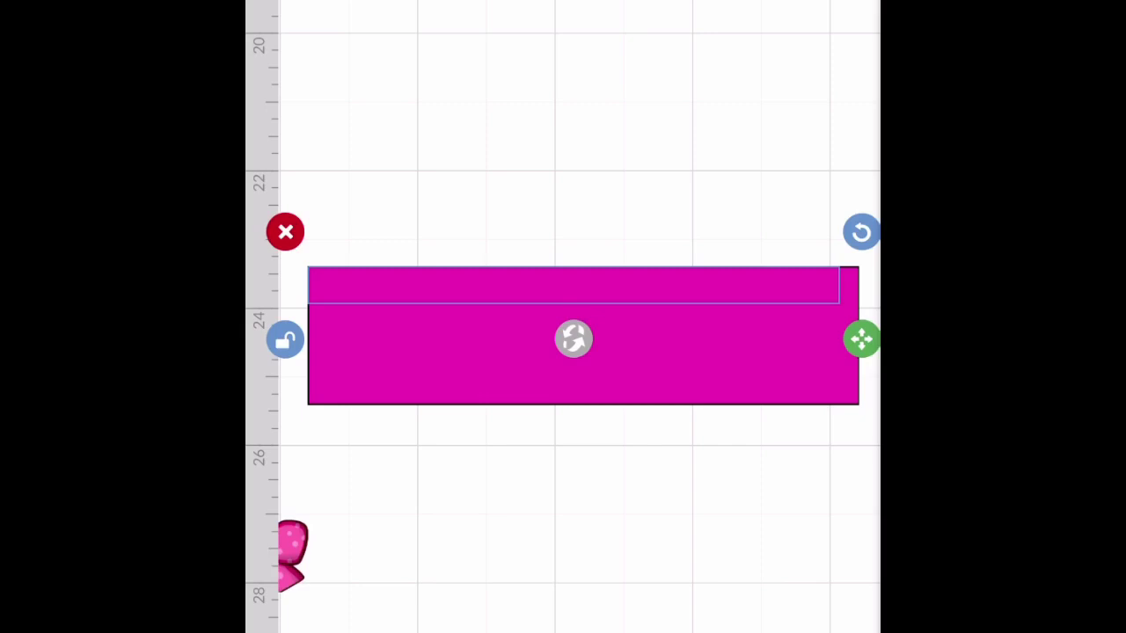
click(571, 501)
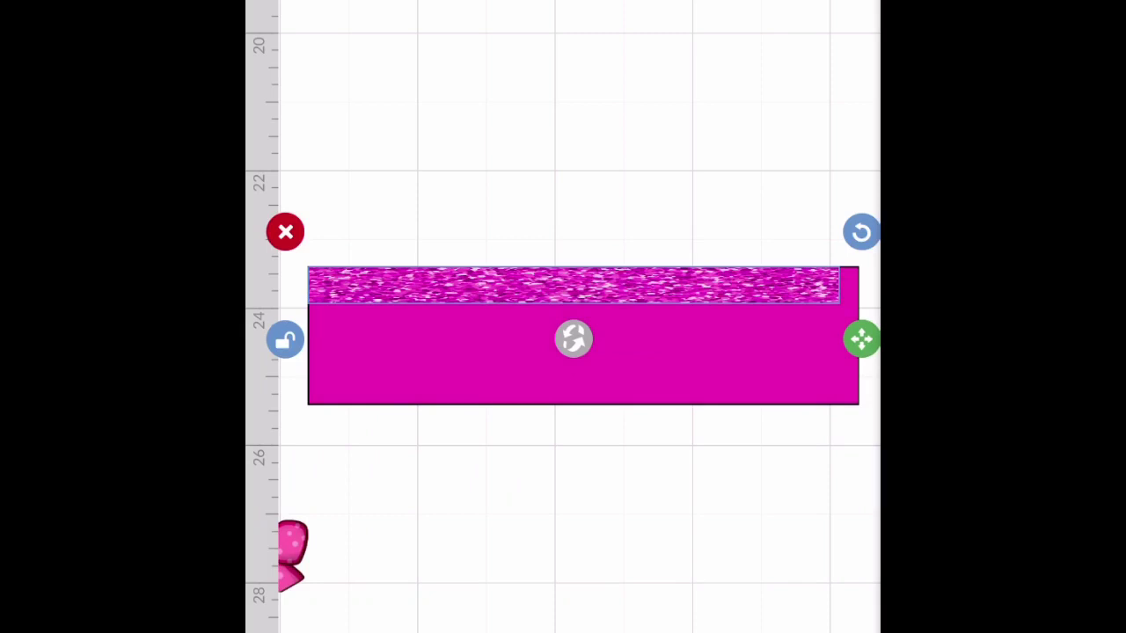
mouse_move(574, 285)
mouse_down()
mouse_move(593, 304)
mouse_move(593, 387)
mouse_move(573, 387)
mouse_up()
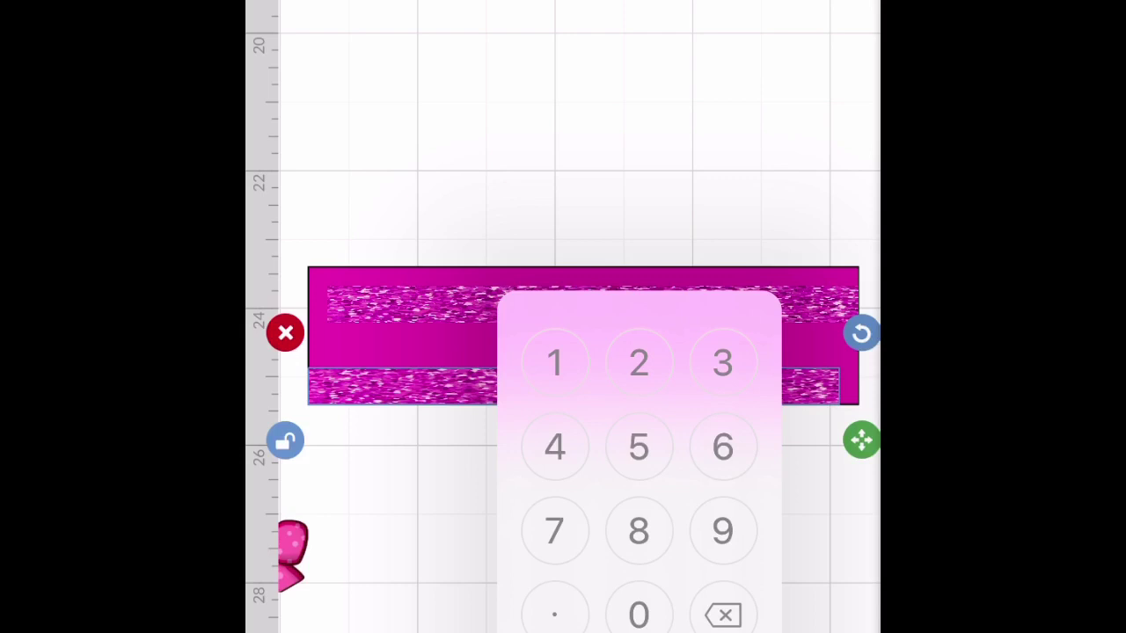
click(592, 304)
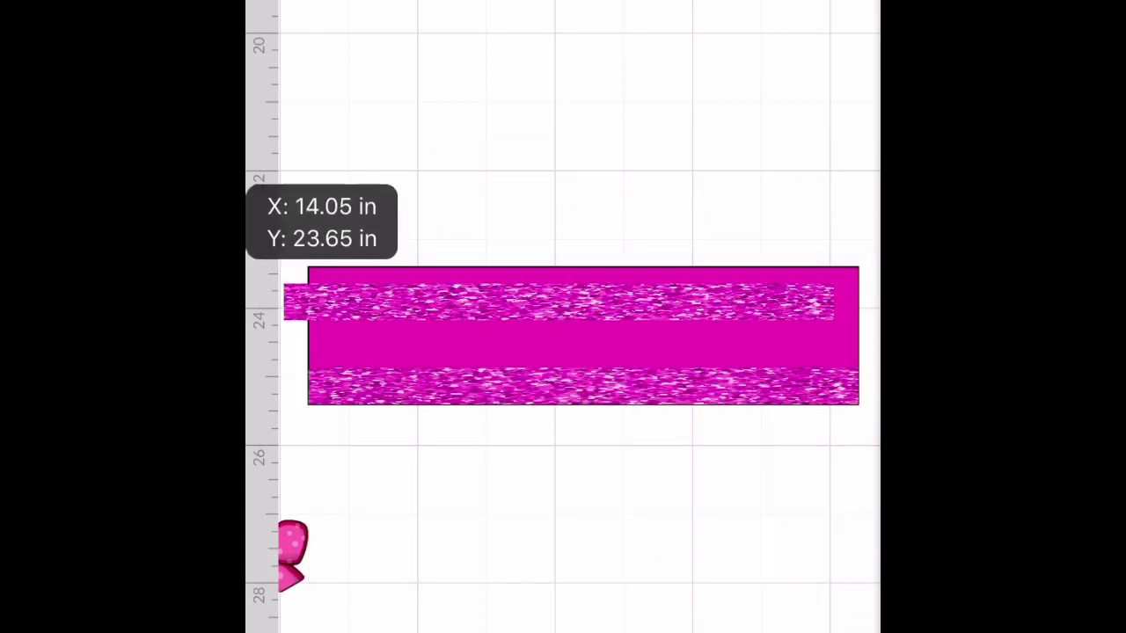
Step: Align the upper glitter strip with the bar's top edge and place the unicorn on the bar
drag(559, 302, 583, 286)
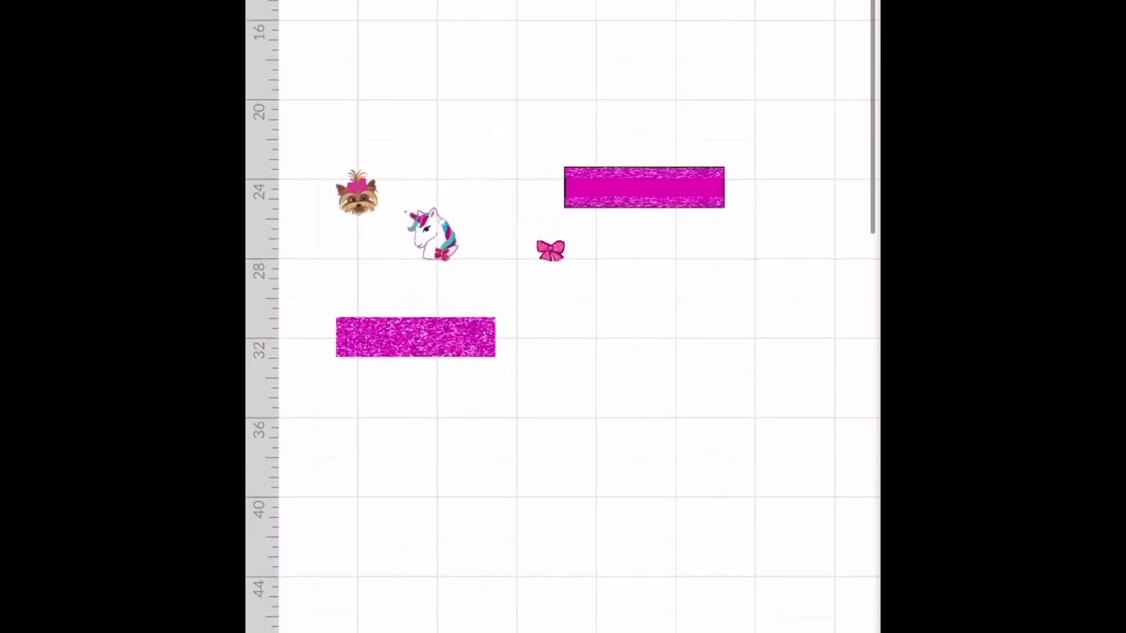
drag(430, 234, 659, 209)
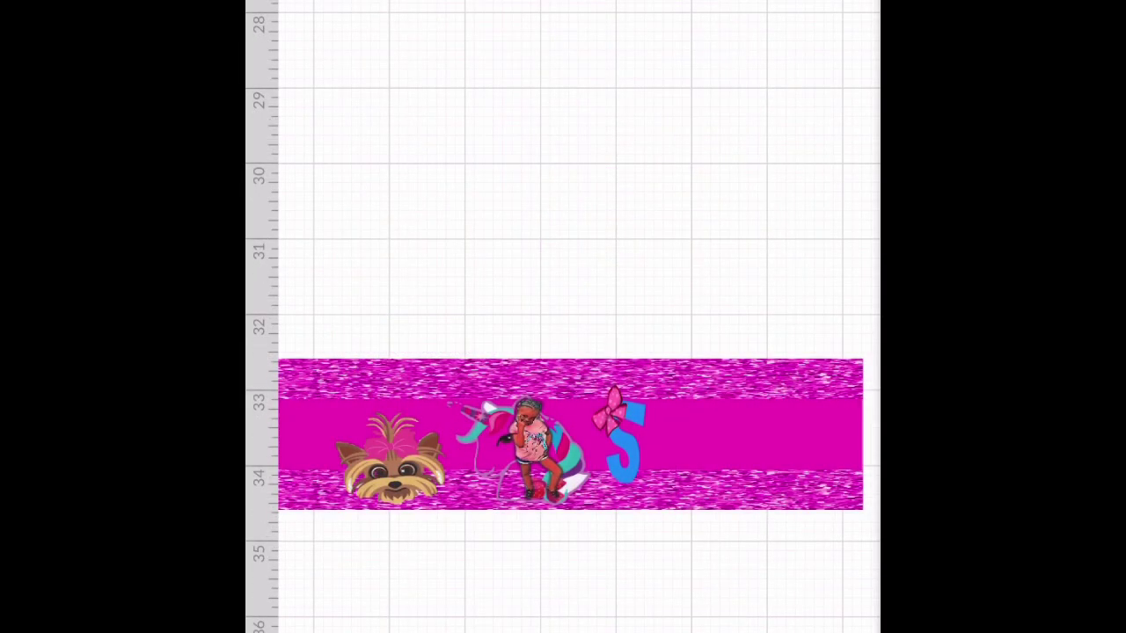
Step: Add 'KOKO' and 'Siwa's' text layers, searching system fonts for Cheri
text(KoKo)
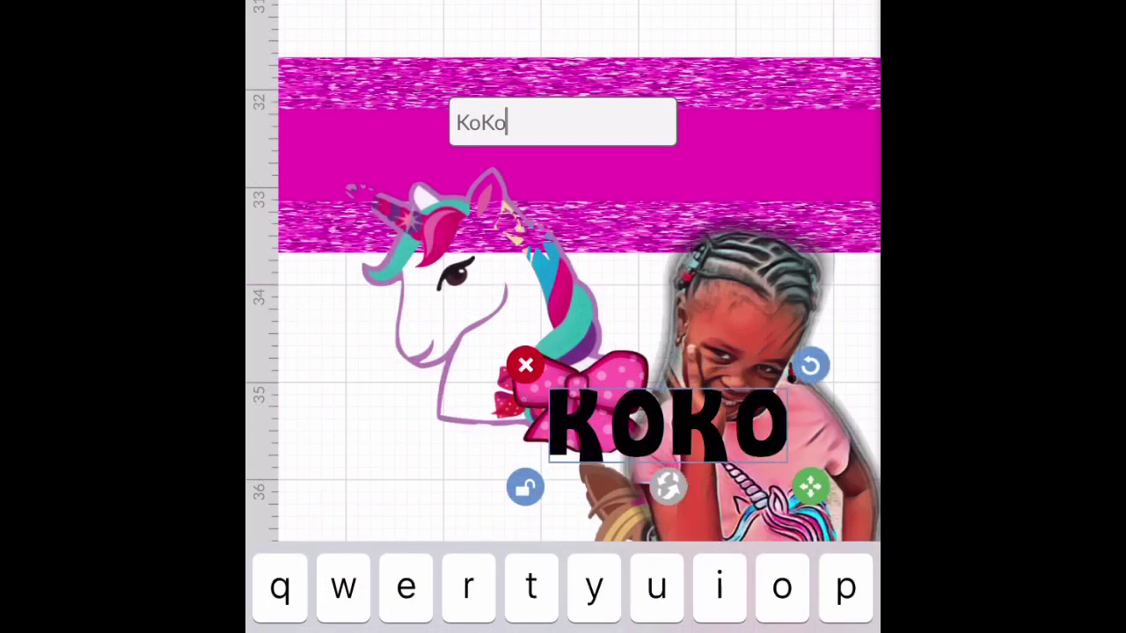
drag(665, 422, 651, 391)
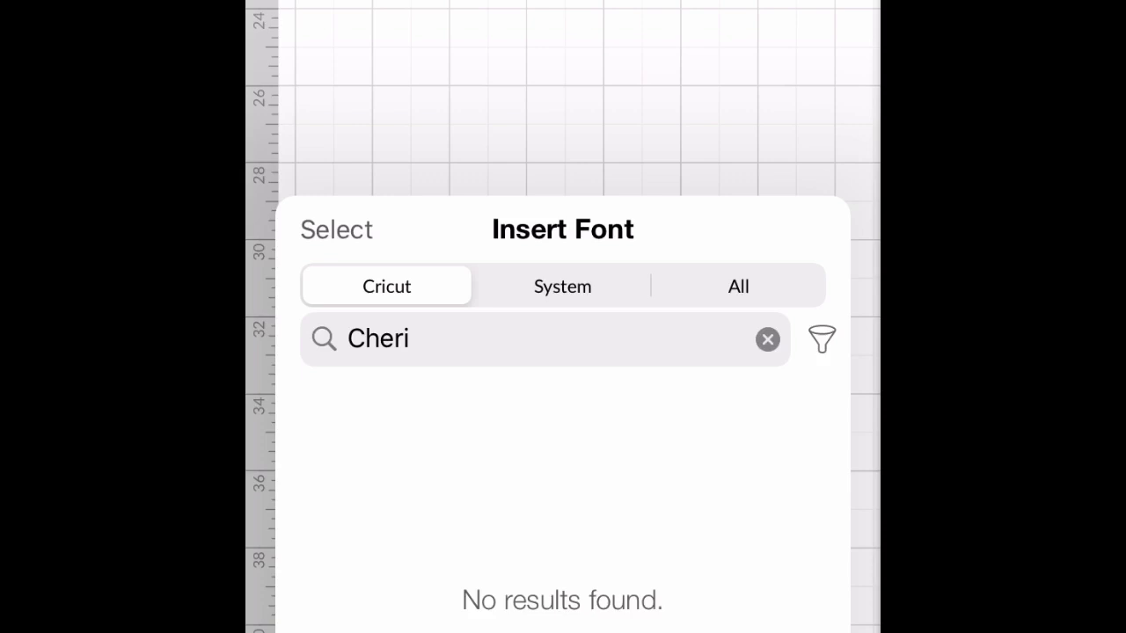
click(562, 285)
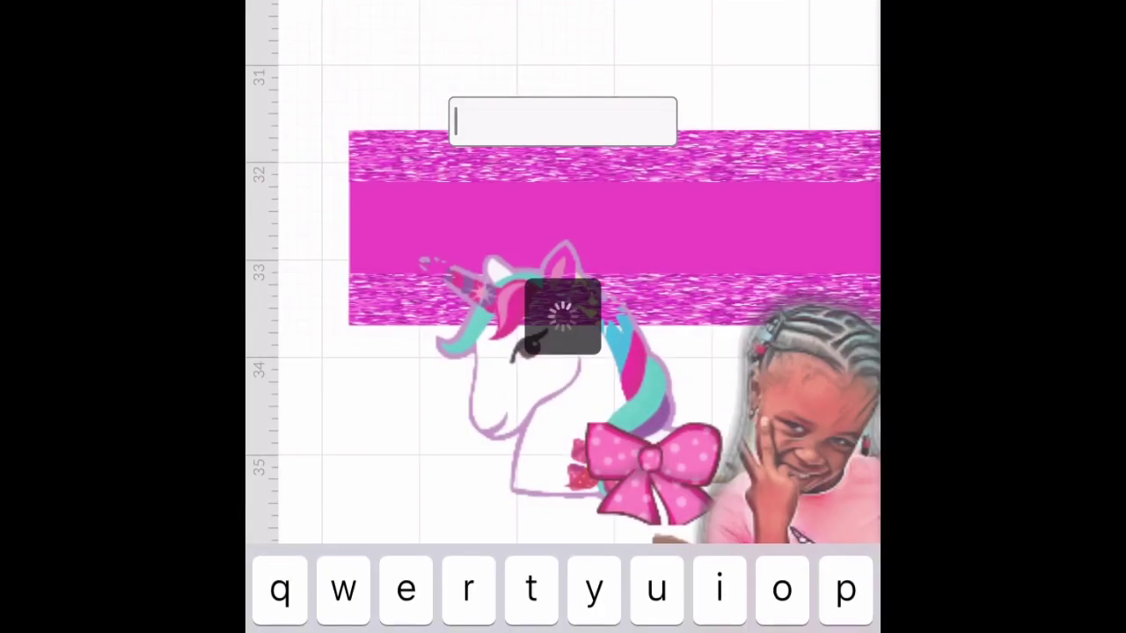
text(Siwa)
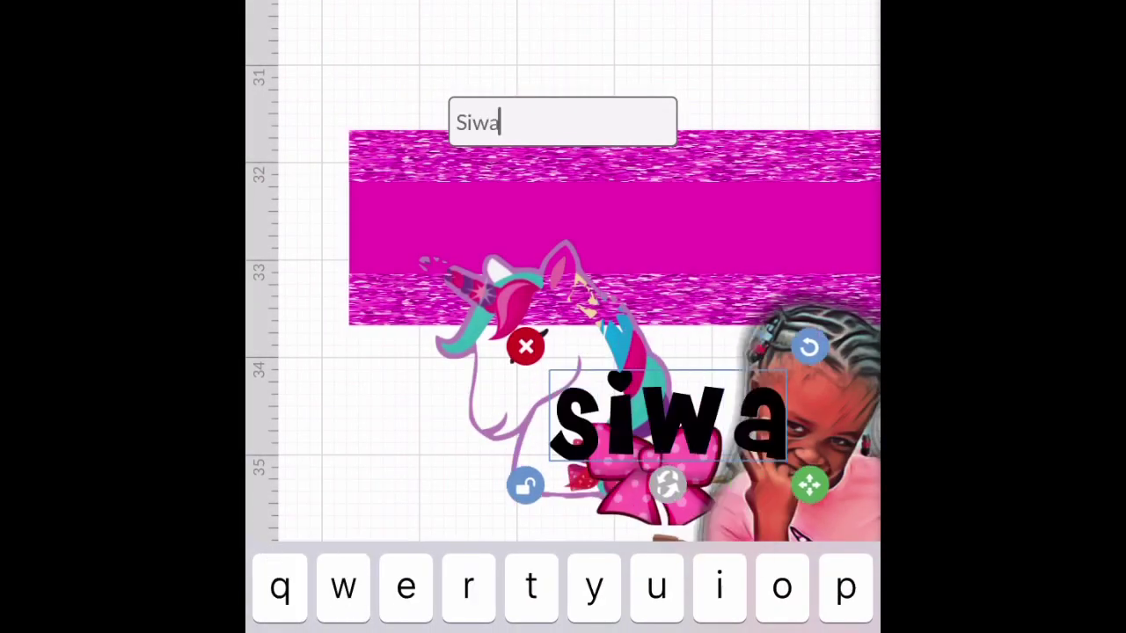
text('s)
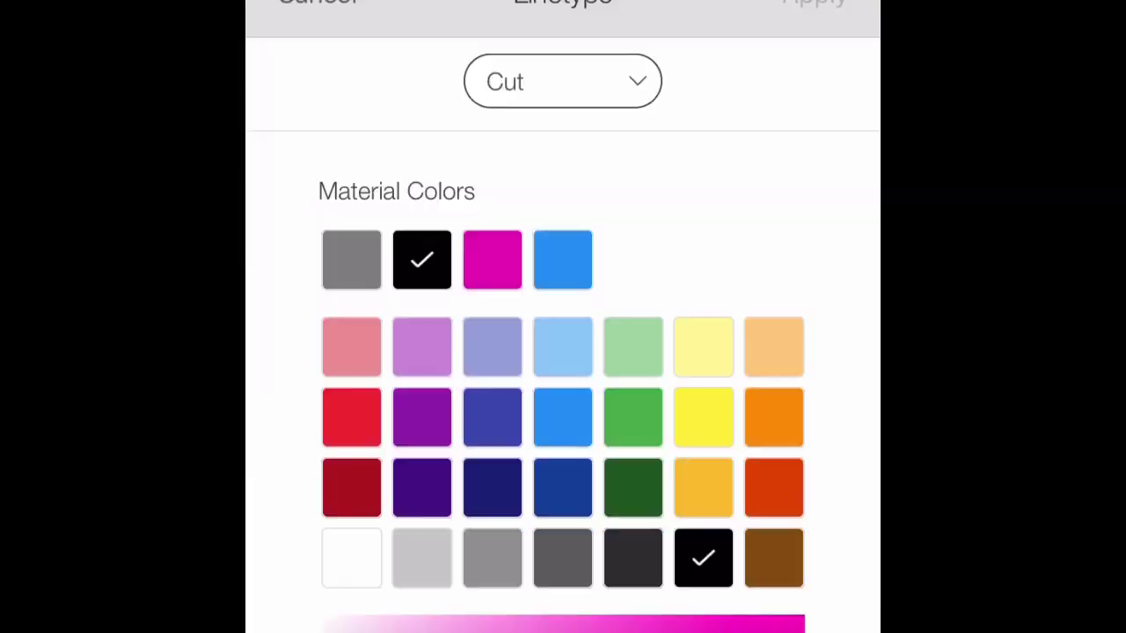
Step: Colour the KOKO text, siwa's text and the 5 blue, and apply the Cheri font
scroll(563, 264, down, 3)
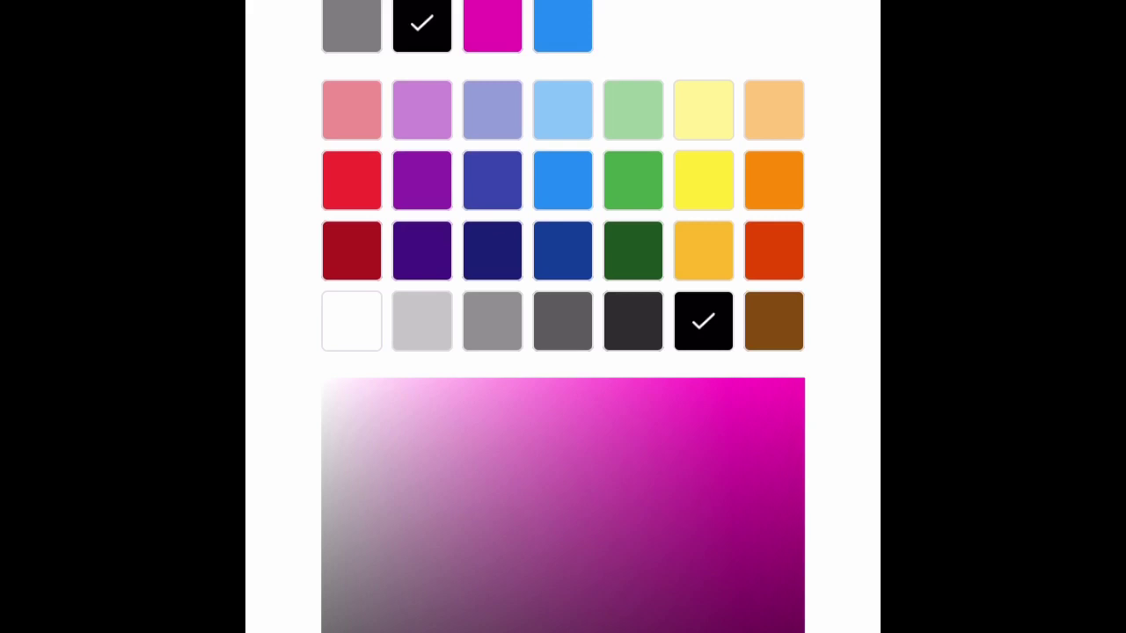
click(563, 24)
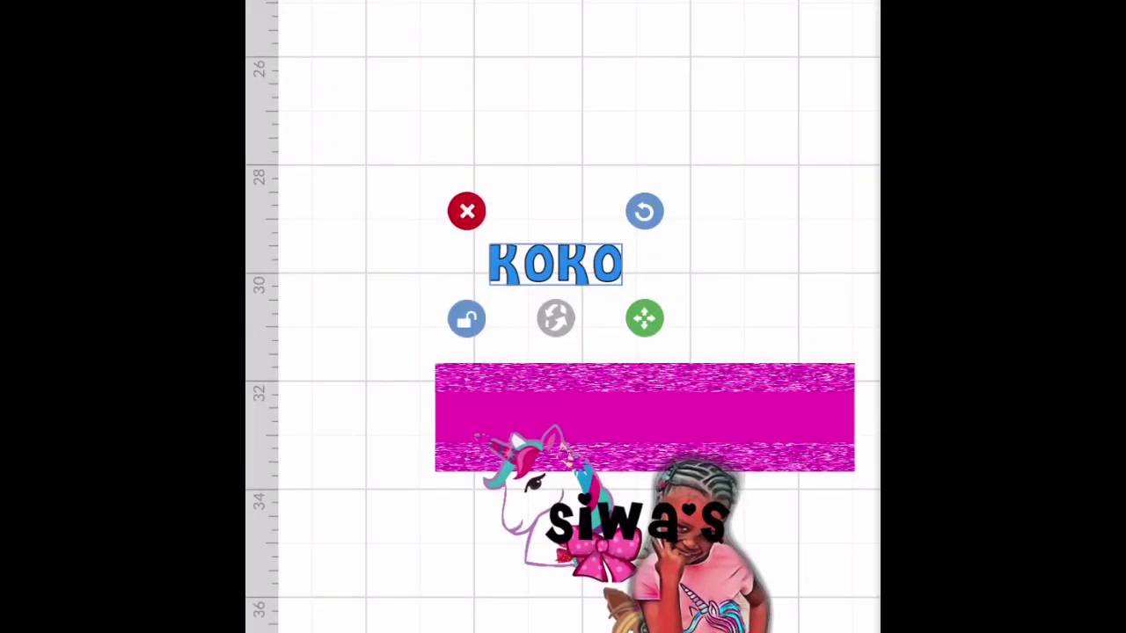
click(636, 519)
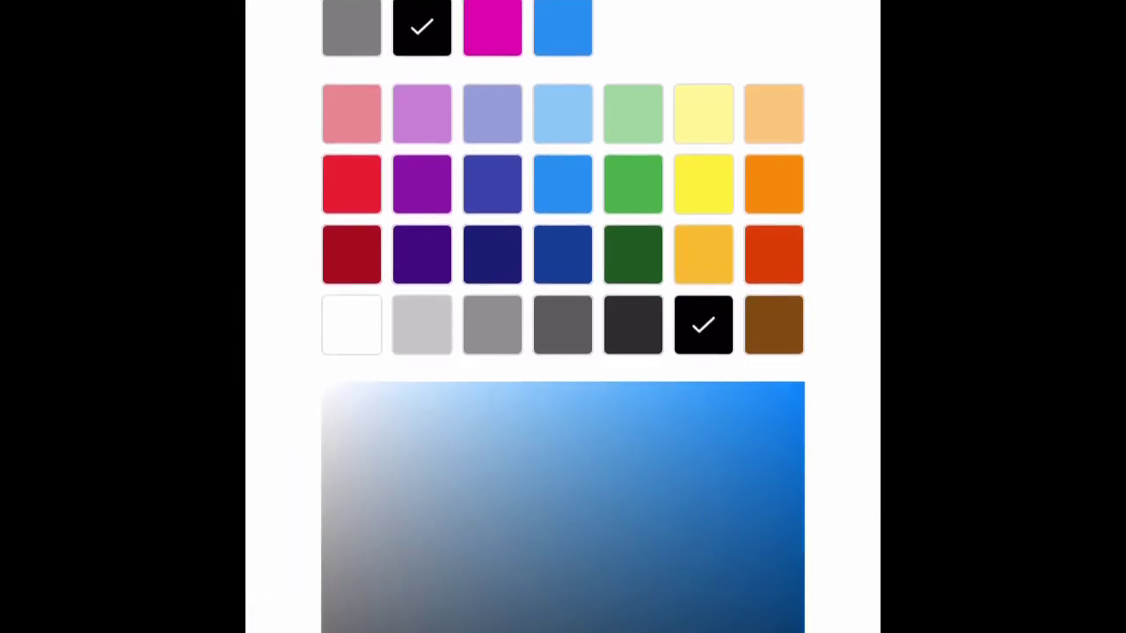
click(563, 23)
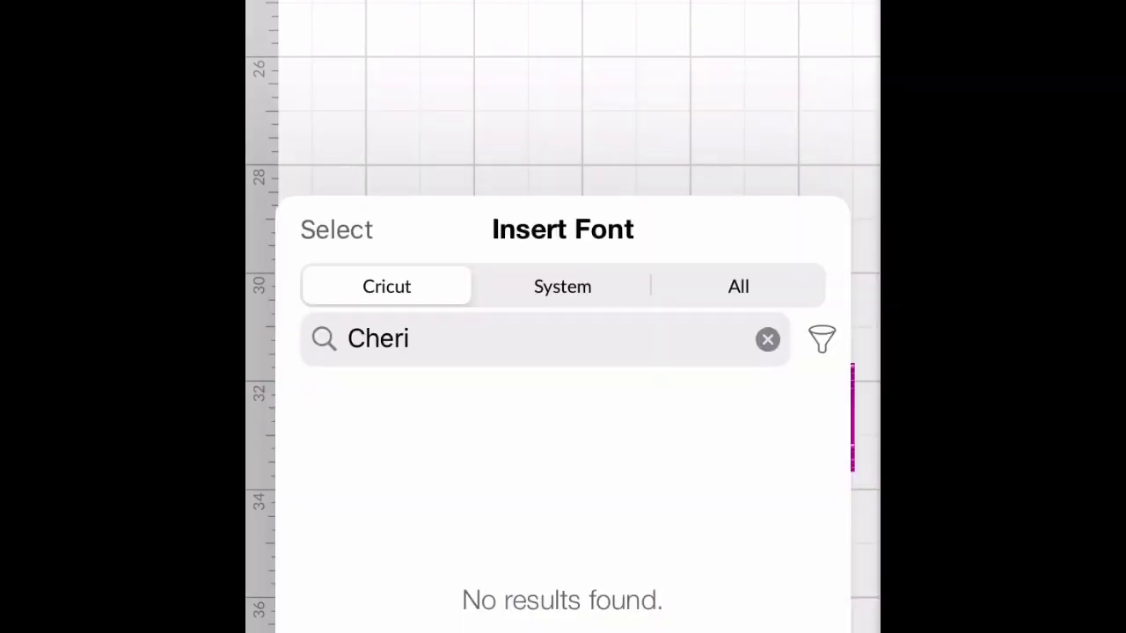
click(562, 287)
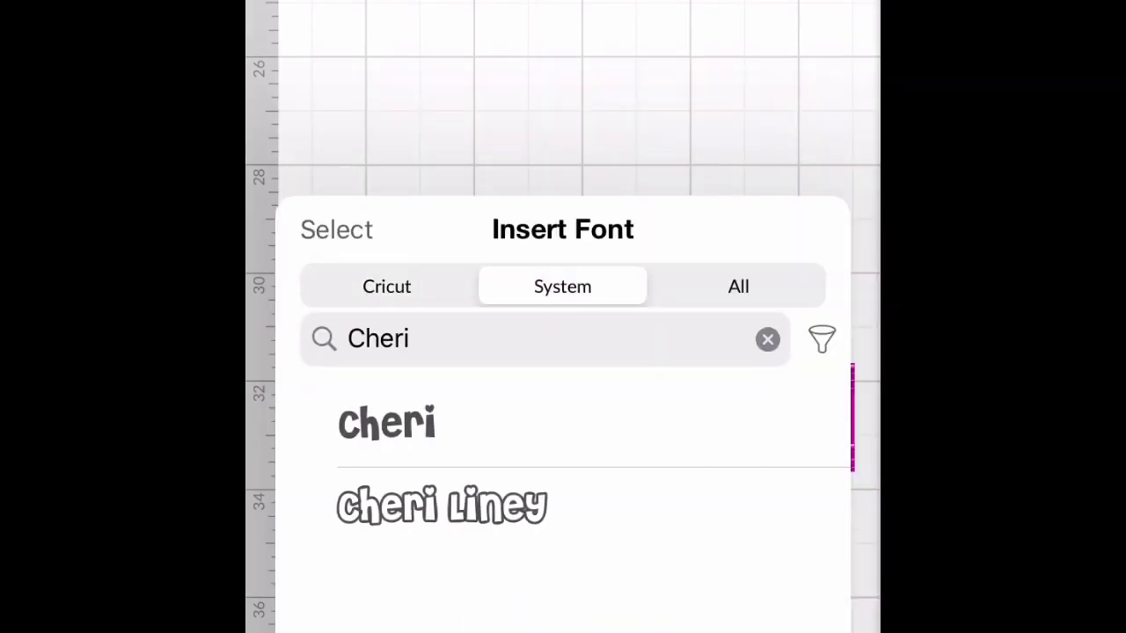
click(387, 422)
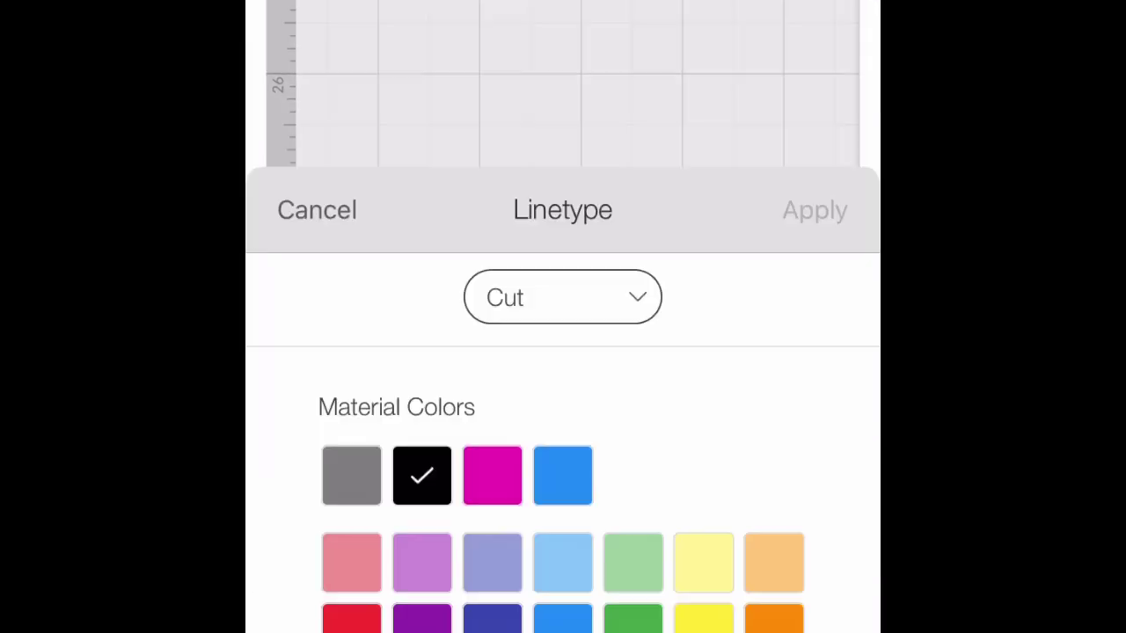
scroll(563, 439, down, 5)
click(563, 23)
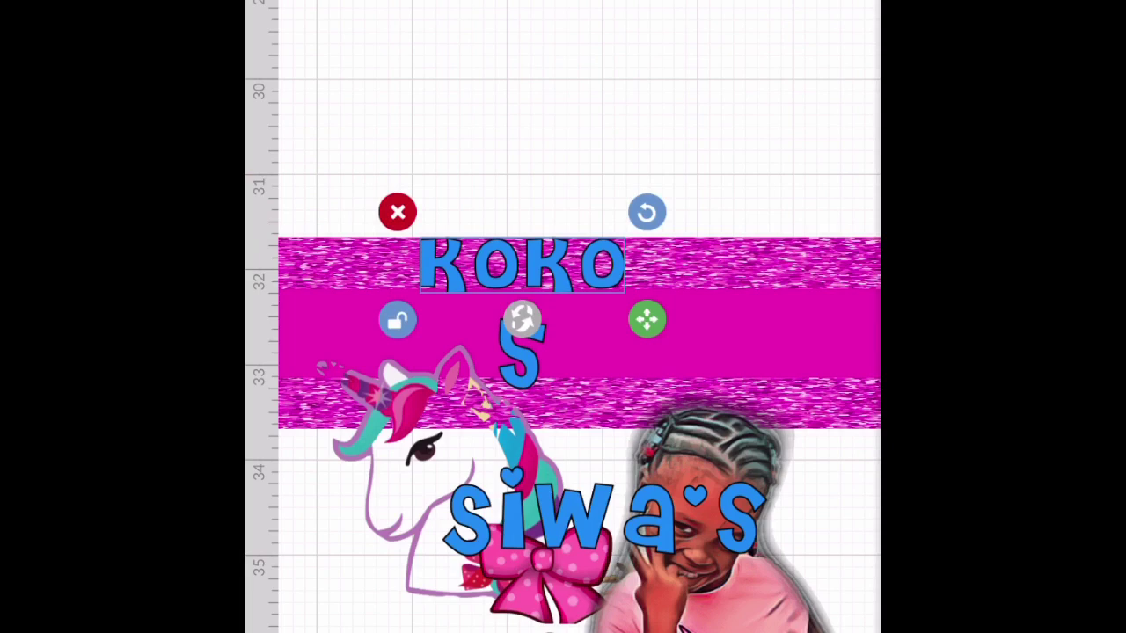
Step: Narrow KOKO, then shrink siwa's and set it beside KOKO atop the banner
drag(648, 319, 568, 314)
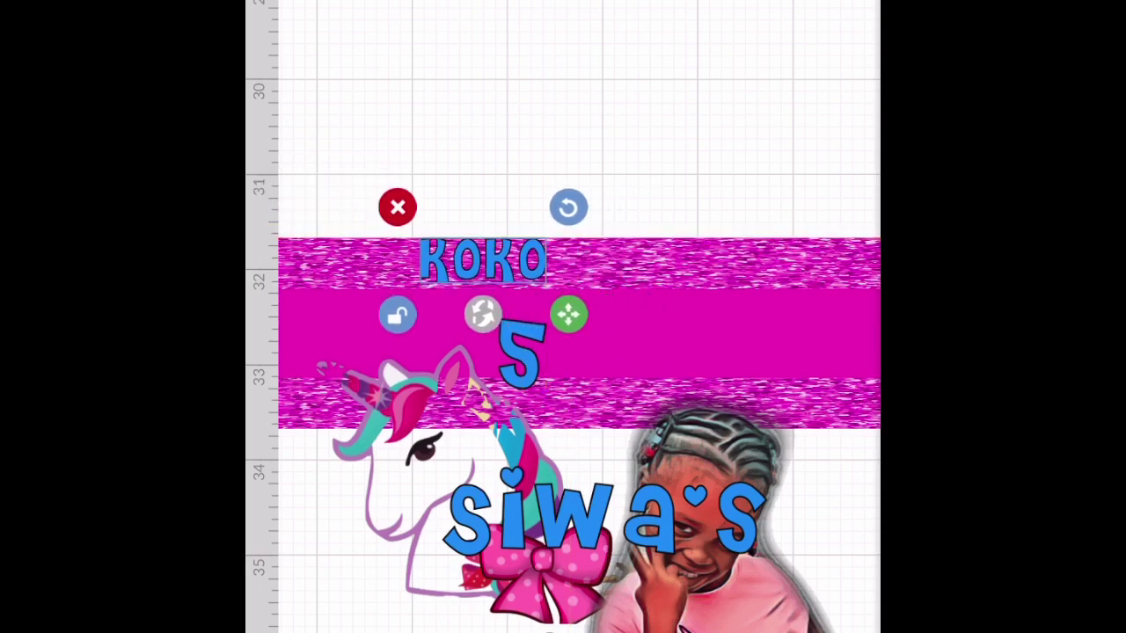
click(607, 519)
drag(607, 519, 661, 284)
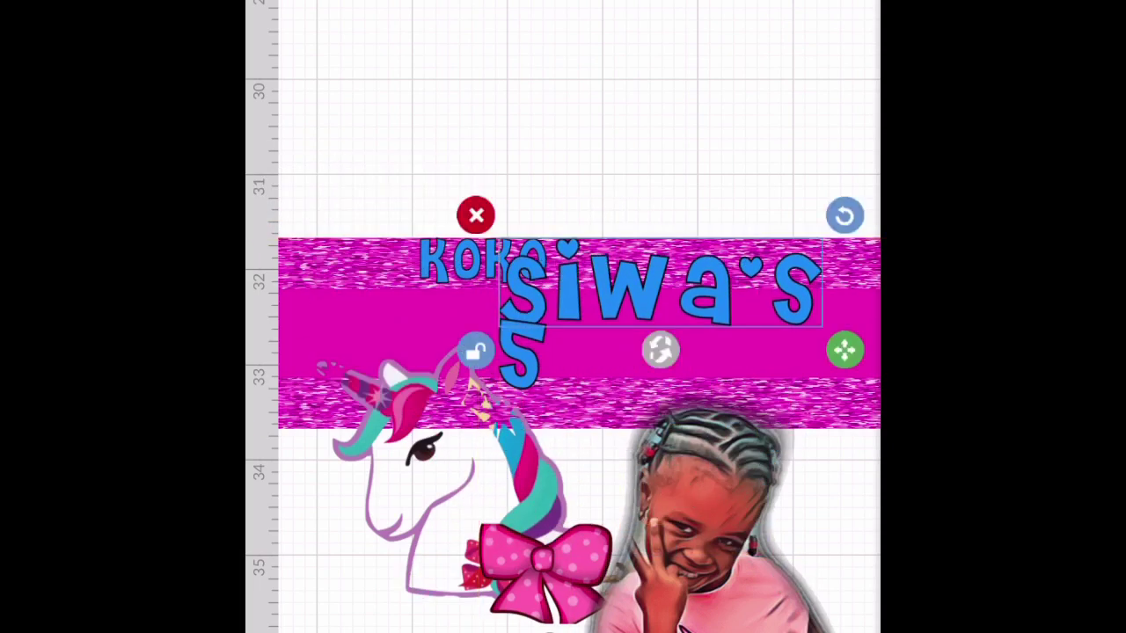
mouse_move(845, 350)
mouse_down()
mouse_move(736, 349)
mouse_move(719, 342)
mouse_move(717, 305)
mouse_up()
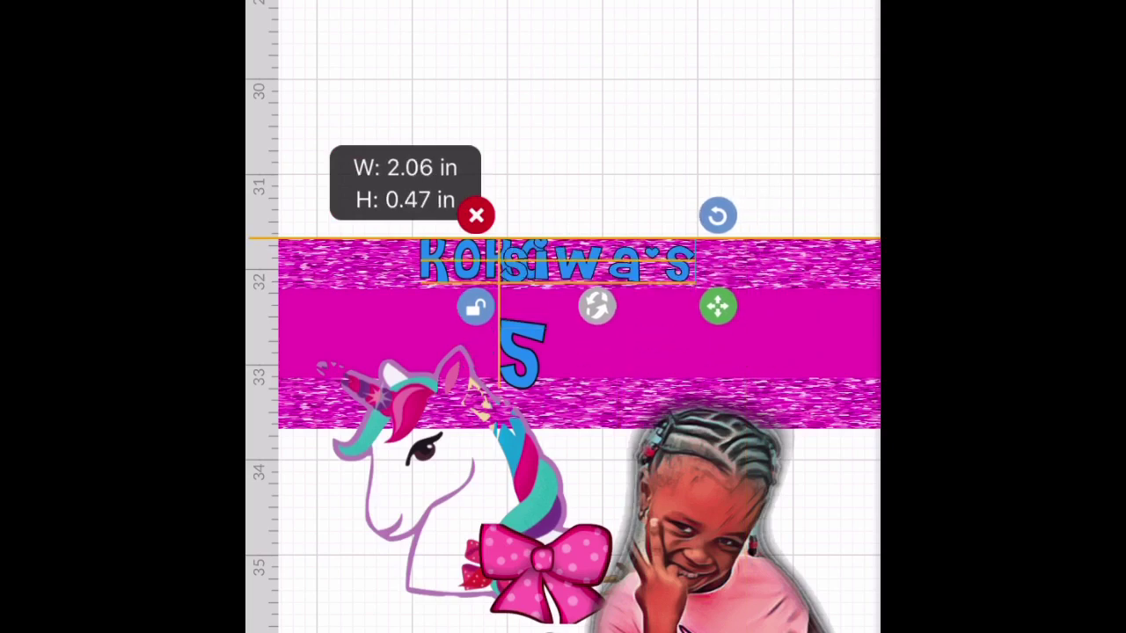
drag(598, 261, 671, 261)
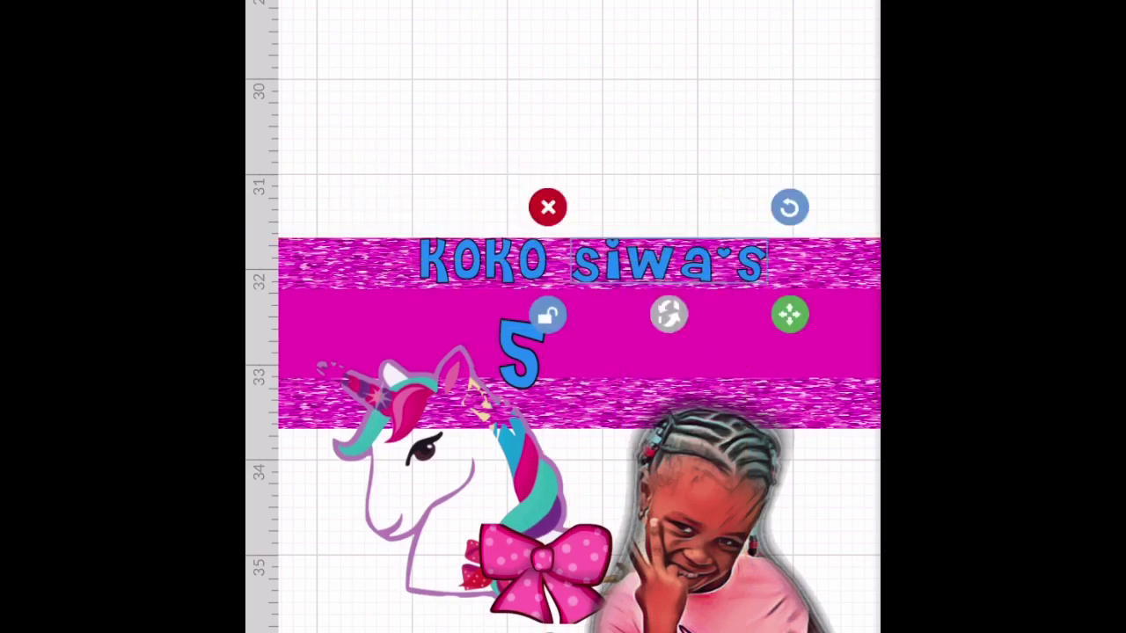
Step: Move the unicorn onto the banner, shrink it and centre it
click(448, 483)
mouse_move(449, 483)
mouse_down()
mouse_move(542, 468)
mouse_move(577, 402)
mouse_up()
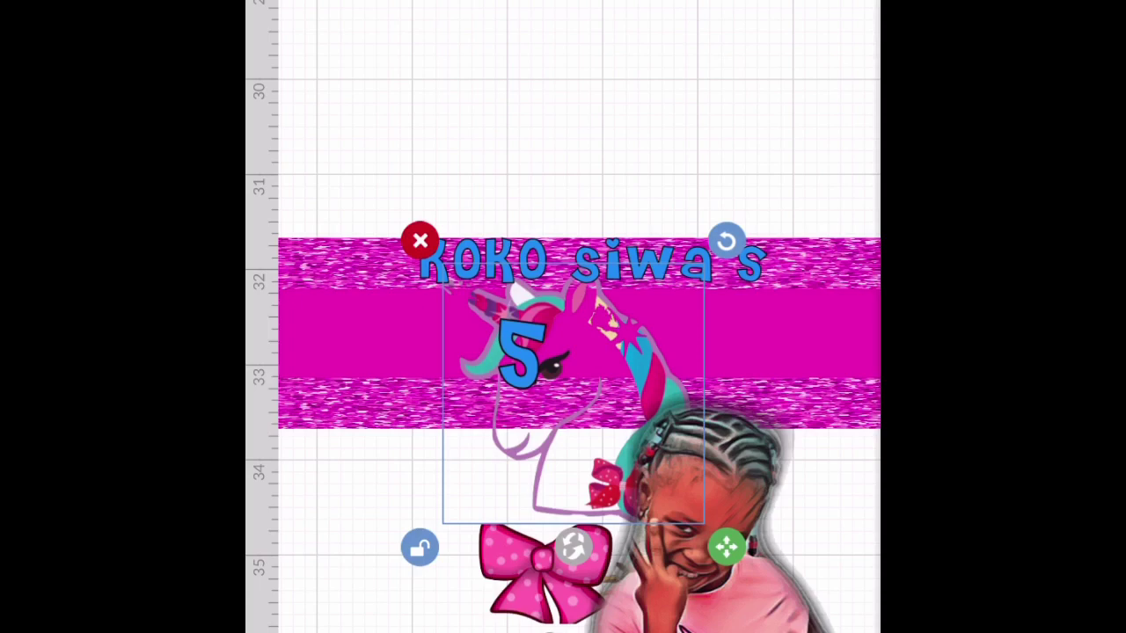
mouse_move(726, 547)
mouse_down()
mouse_move(671, 482)
mouse_move(671, 426)
mouse_move(648, 428)
mouse_up()
drag(546, 343, 582, 364)
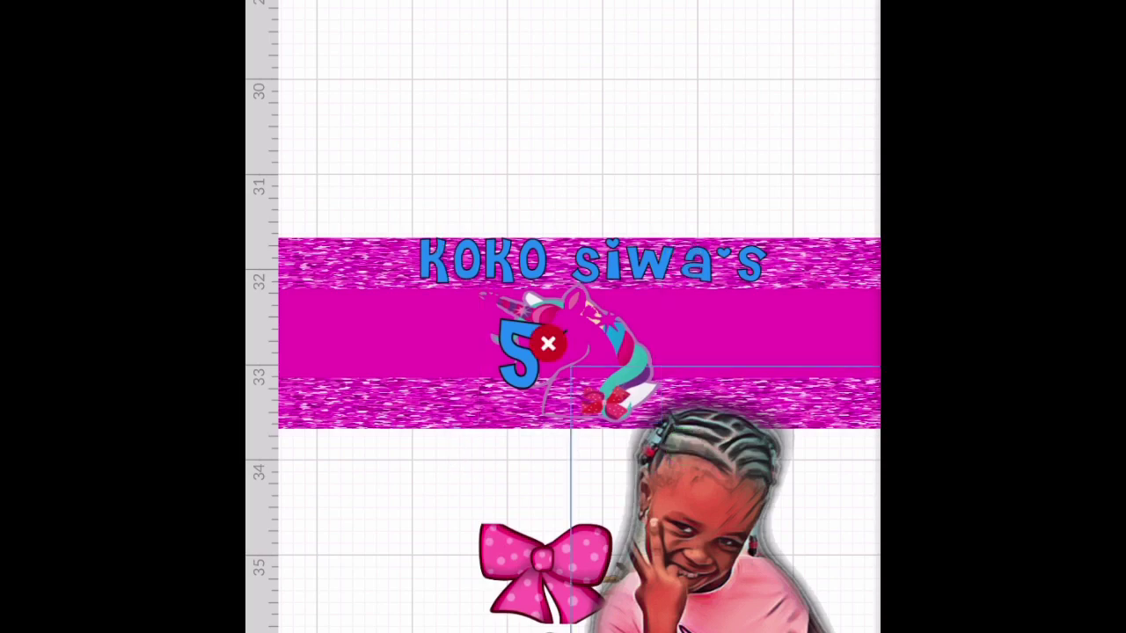
Step: Shrink the girl photo over the unicorn and shift the blue 5 to the right
drag(703, 528, 653, 302)
drag(653, 370, 619, 215)
mouse_move(653, 346)
mouse_down()
mouse_move(590, 188)
mouse_move(538, 127)
mouse_up()
mouse_move(719, 424)
mouse_down()
mouse_move(668, 136)
mouse_move(569, 91)
mouse_move(544, 36)
mouse_up()
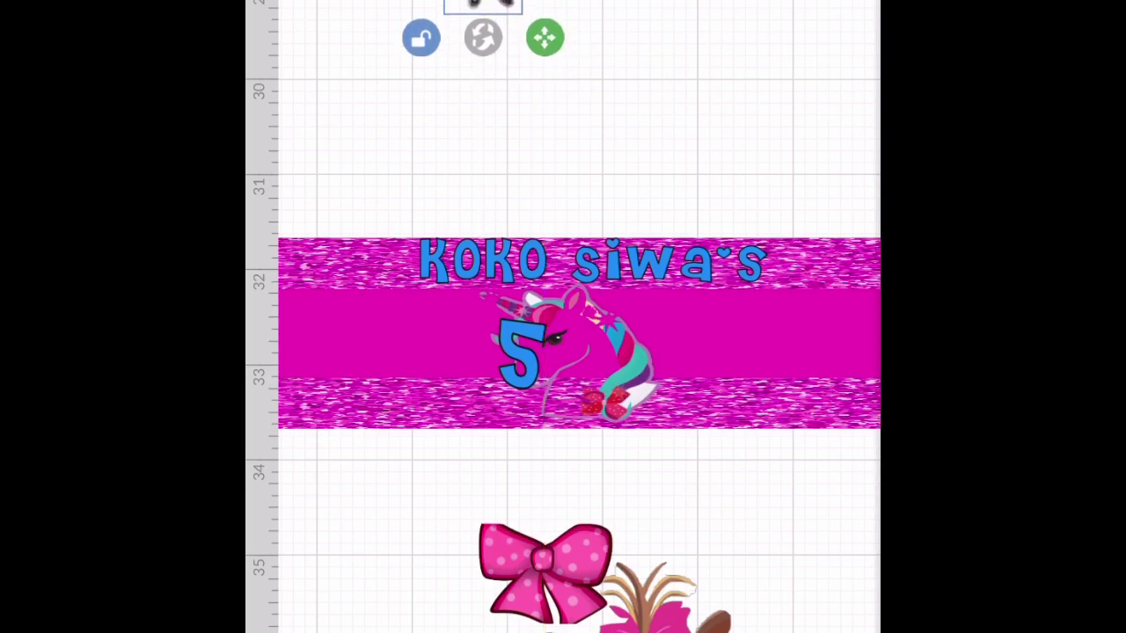
mouse_move(482, 4)
mouse_down()
mouse_move(612, 369)
mouse_move(591, 435)
mouse_move(580, 419)
mouse_move(591, 420)
mouse_up()
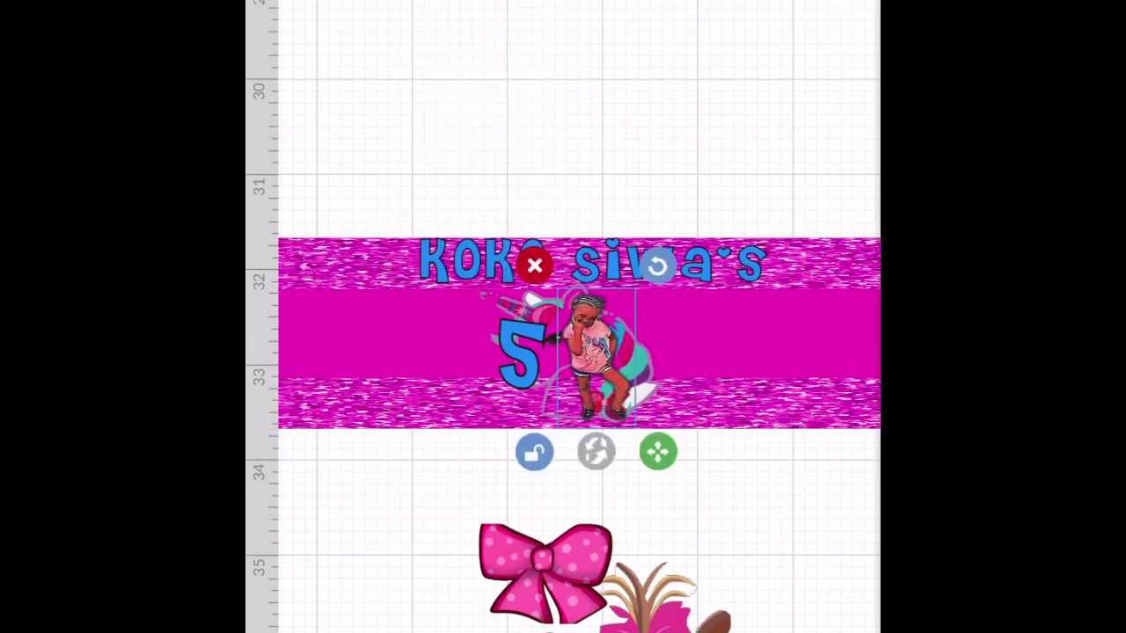
mouse_move(521, 352)
mouse_down()
mouse_move(721, 394)
mouse_move(744, 335)
mouse_up()
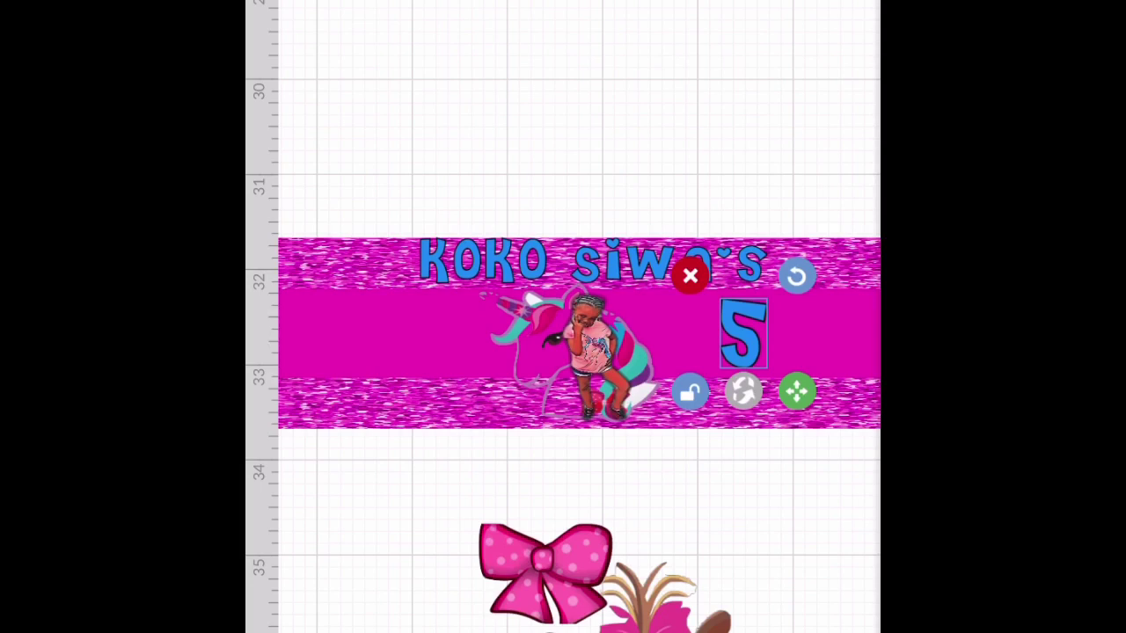
Step: Place a slightly tilted pink bow, about half an inch wide, on the banner beside the 5
click(546, 571)
drag(660, 607, 756, 571)
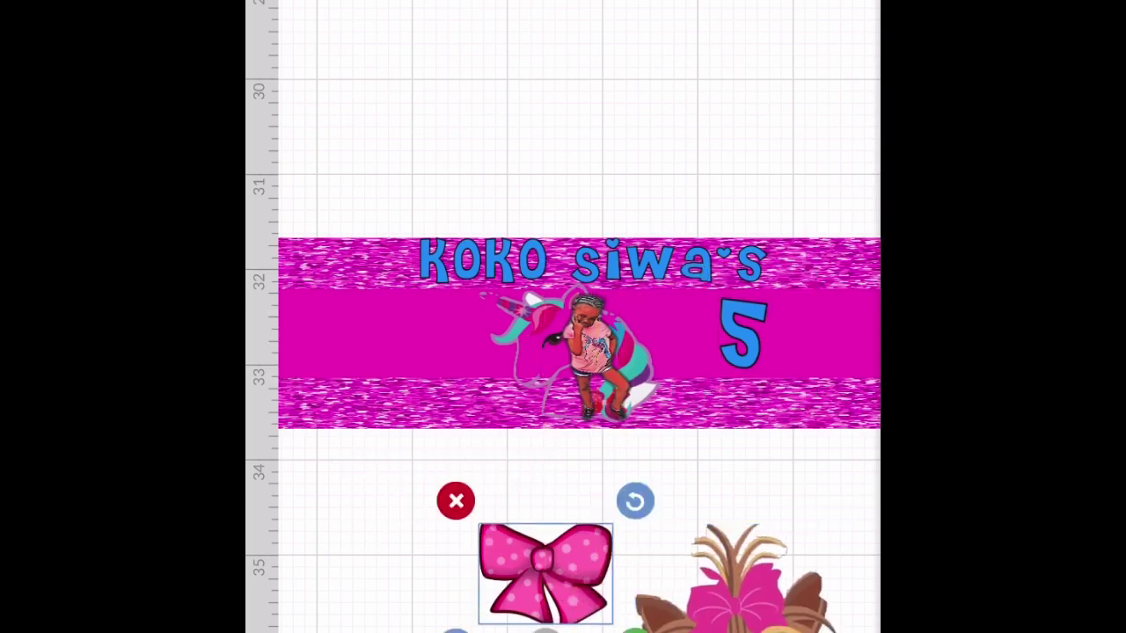
drag(634, 629, 592, 613)
mouse_move(524, 556)
mouse_down()
mouse_move(649, 419)
mouse_move(681, 312)
mouse_up()
drag(748, 257, 728, 232)
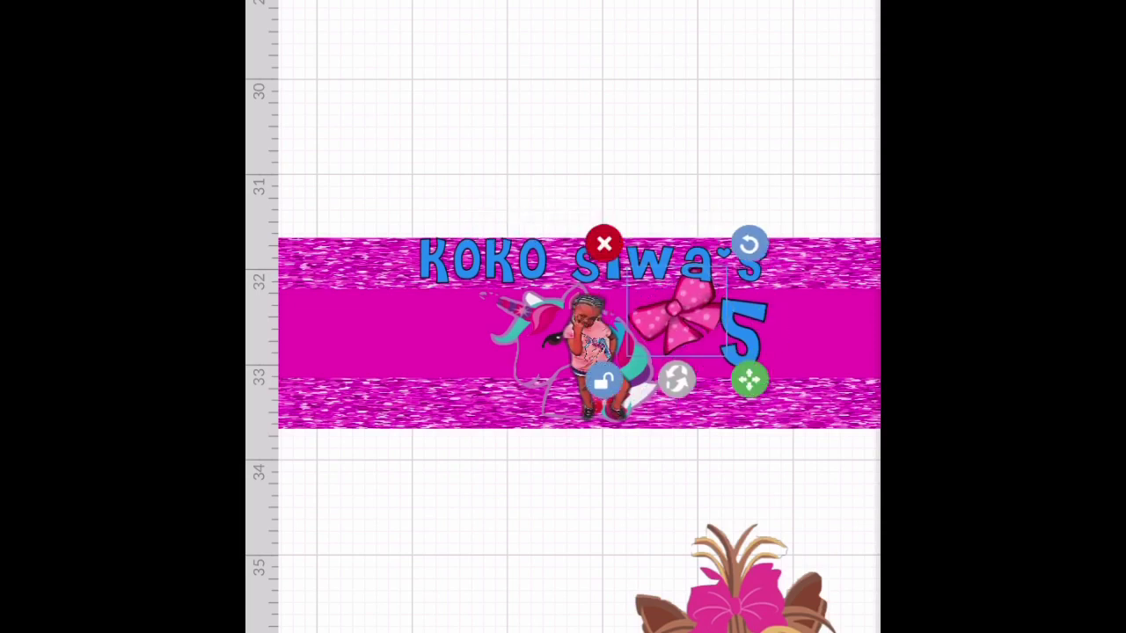
drag(748, 380, 723, 391)
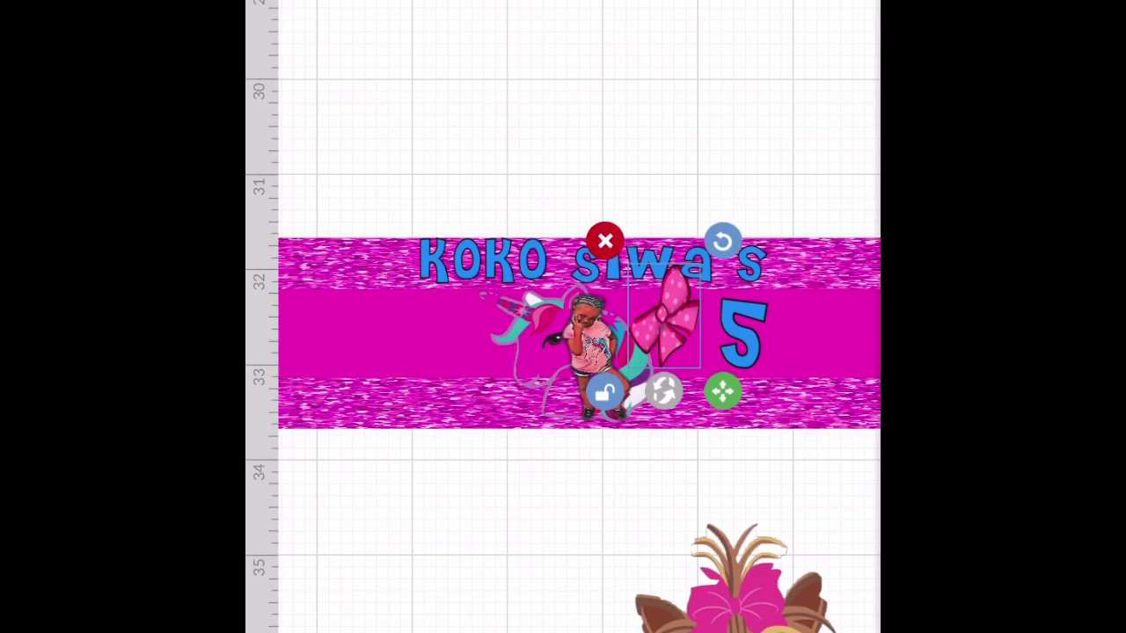
mouse_move(723, 391)
mouse_down()
mouse_move(696, 378)
mouse_move(734, 369)
mouse_move(694, 353)
mouse_up()
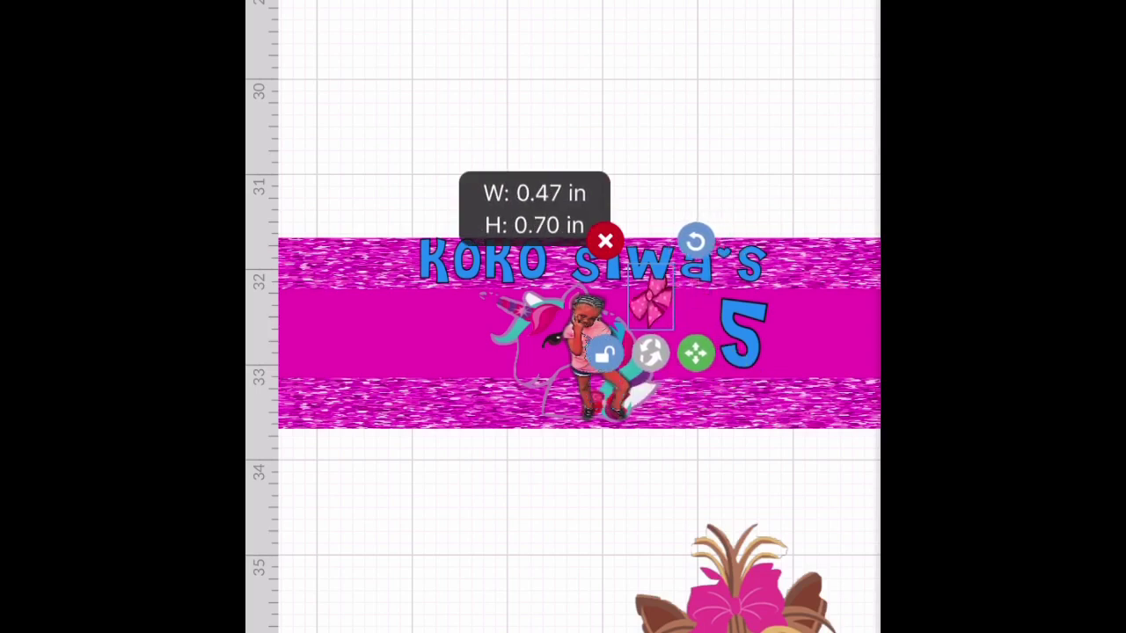
drag(571, 335, 573, 332)
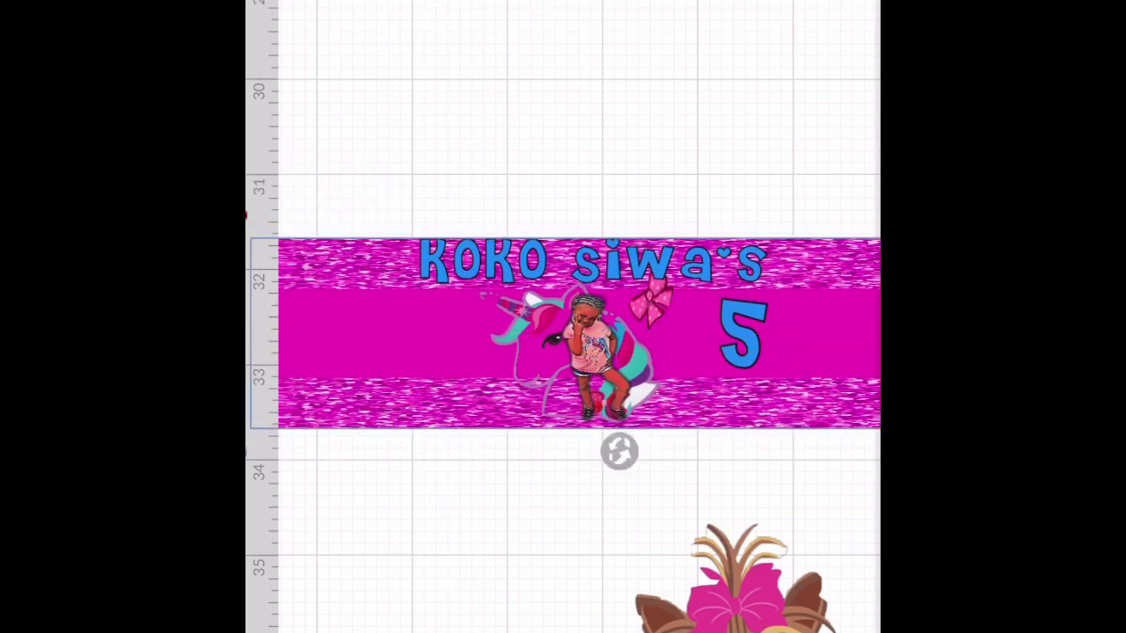
Step: Nudge and resize the blue 5, then delete it
click(743, 334)
drag(743, 334, 720, 334)
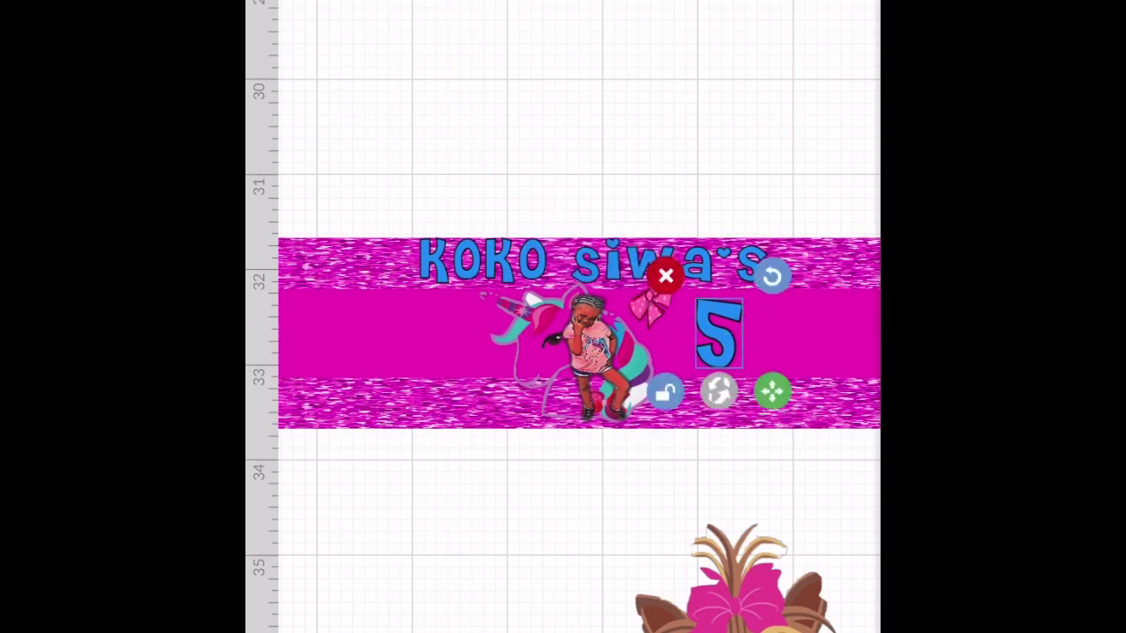
drag(772, 392, 774, 431)
click(664, 276)
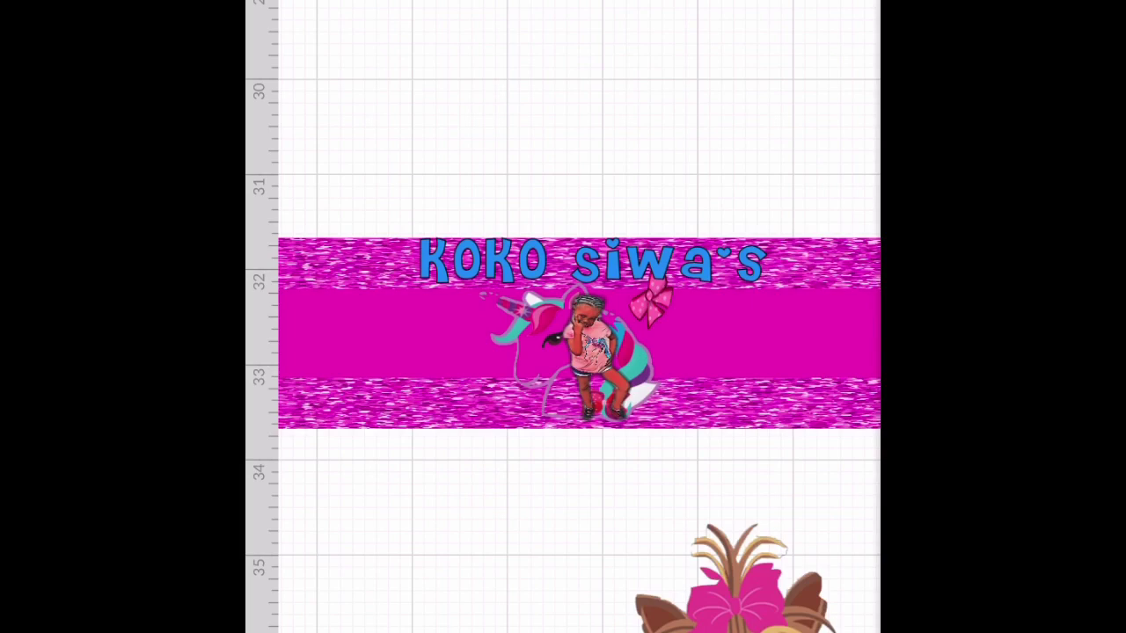
Step: Restore the blue 5 and set the pink bow on its top-left corner
click(580, 334)
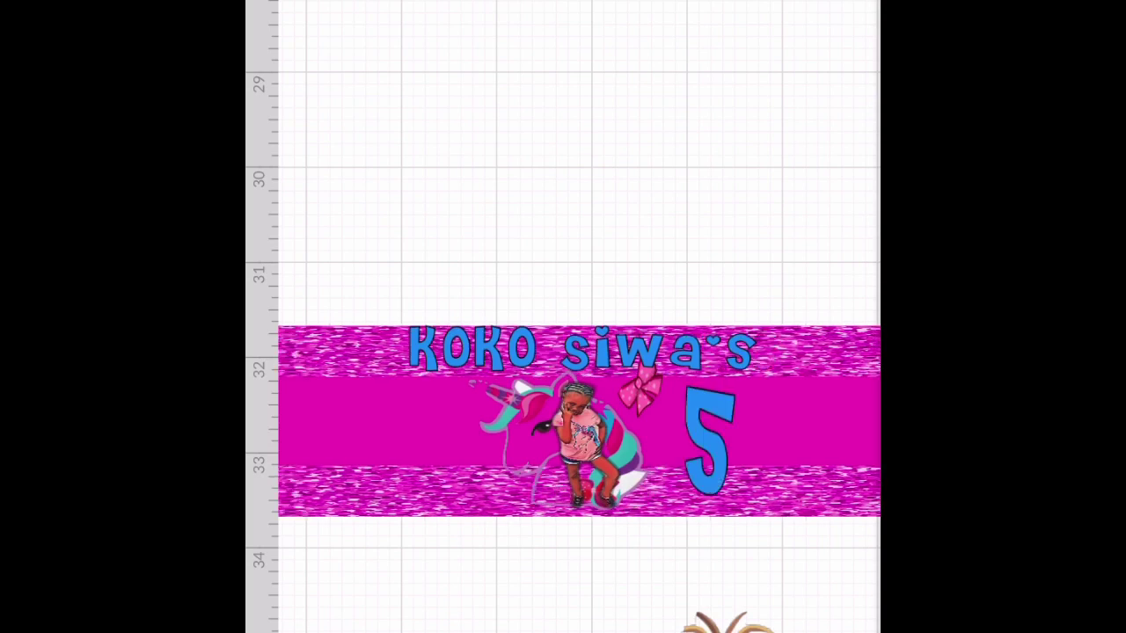
click(709, 440)
click(640, 389)
drag(640, 390, 688, 404)
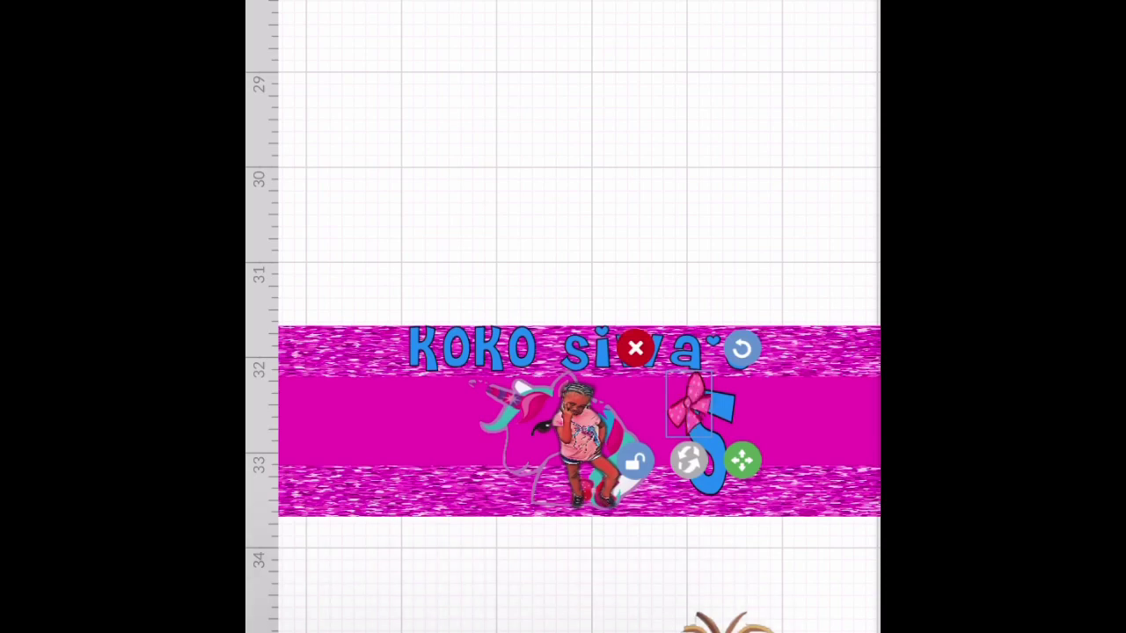
scroll(563, 422, down, 2)
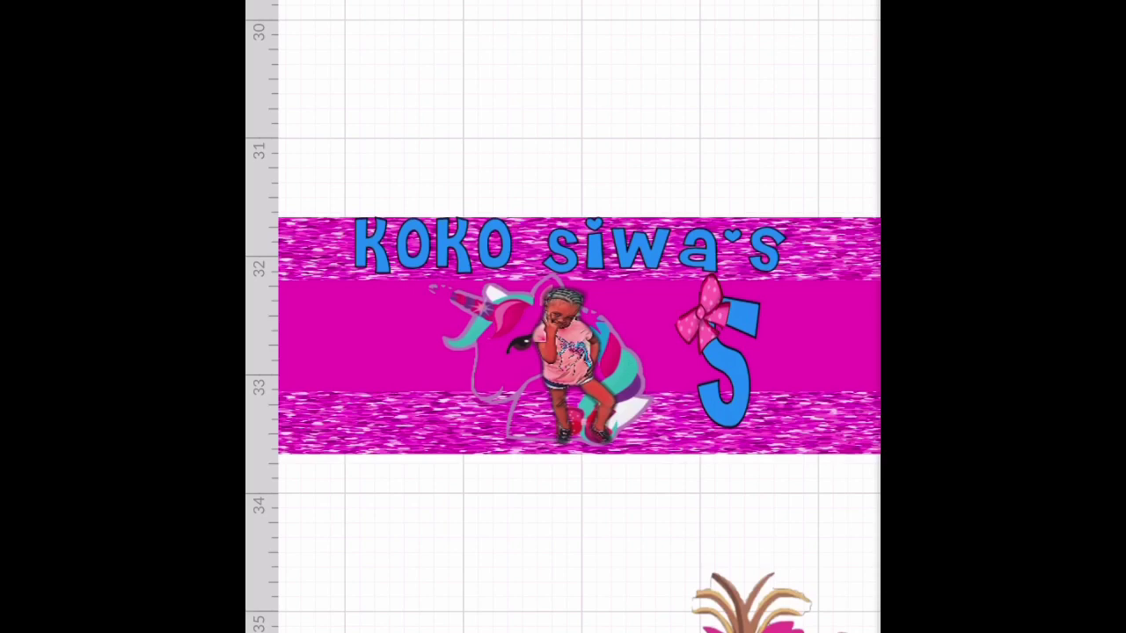
Step: Move the girl photo, unicorn and bow-topped 5 onto the pink band
scroll(562, 264, up, 3)
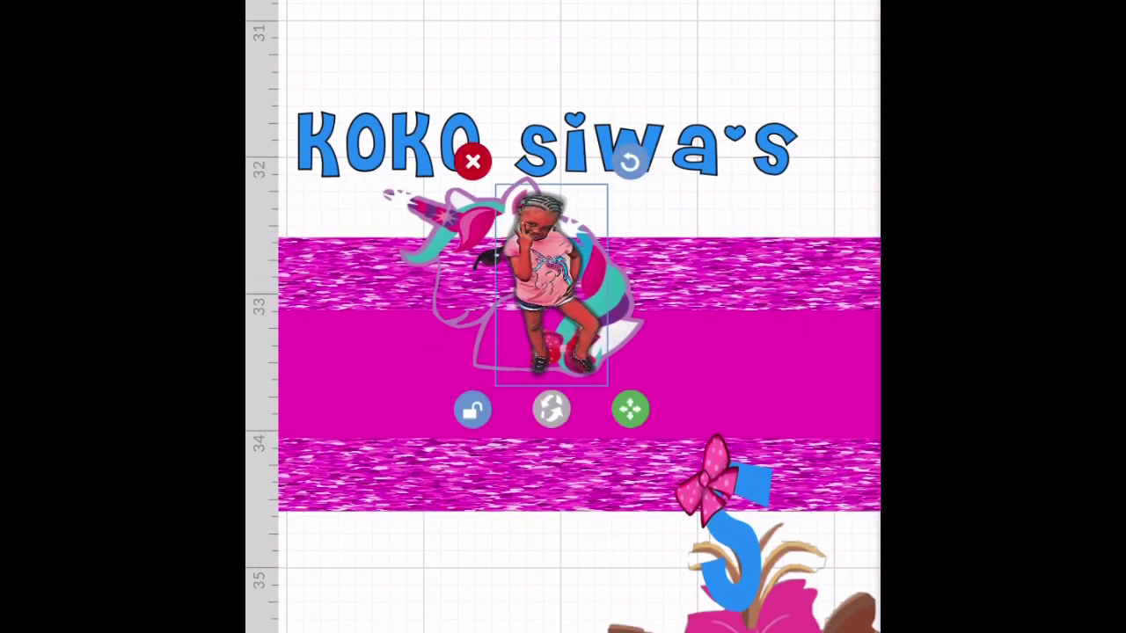
drag(551, 282, 551, 374)
drag(607, 290, 593, 387)
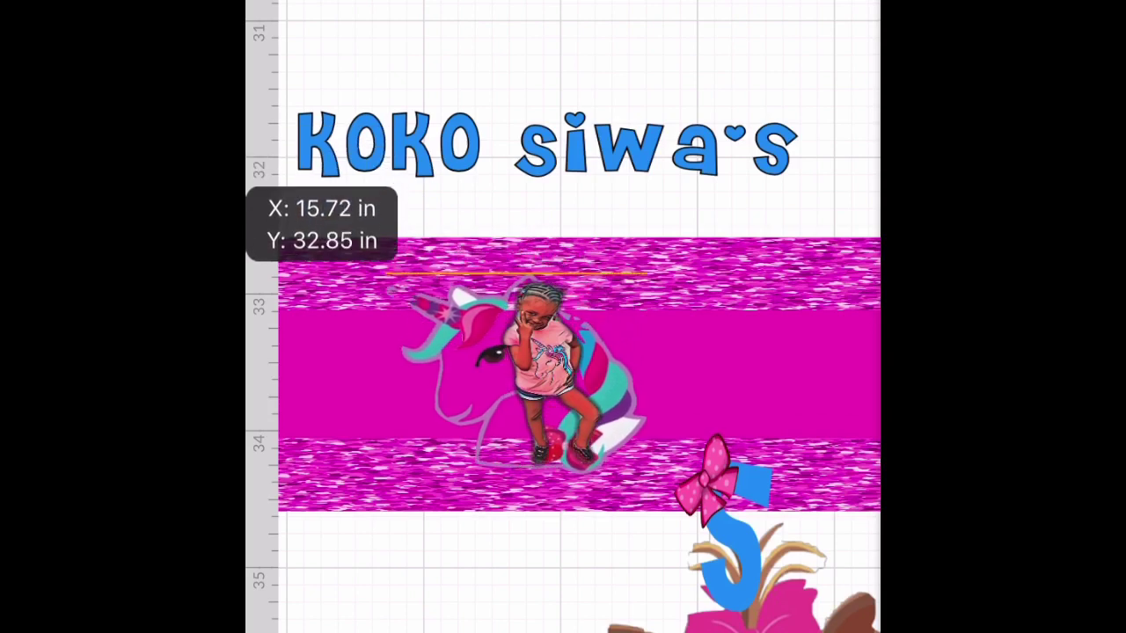
drag(528, 378, 532, 356)
drag(730, 527, 701, 372)
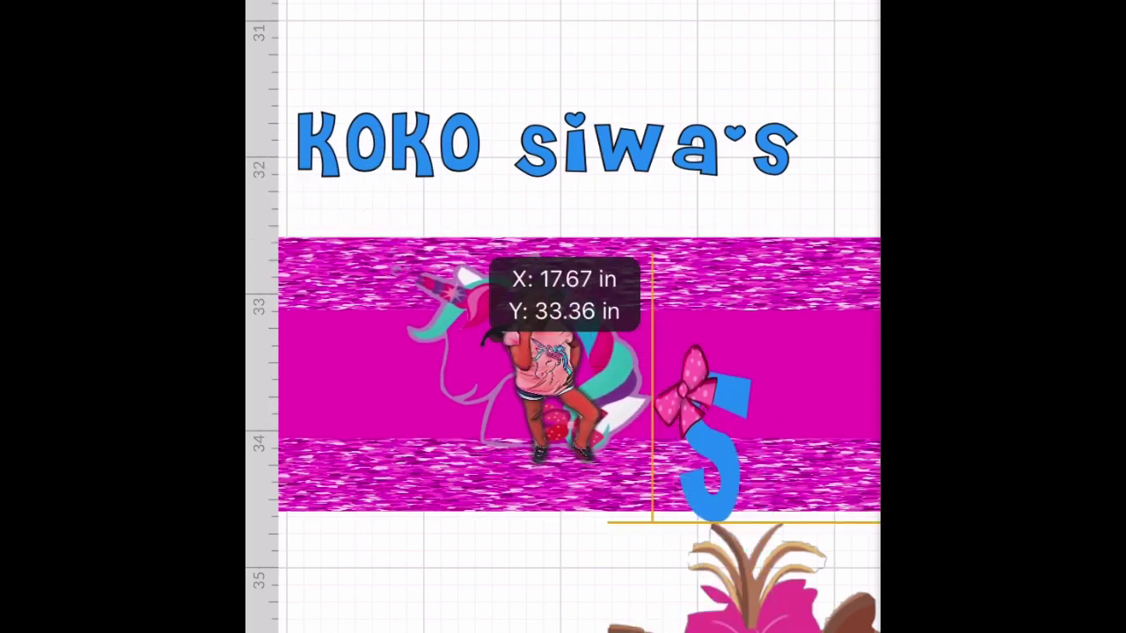
Step: Place siwa's and KOKO across the banner's top, lowering the unicorn slightly
click(656, 145)
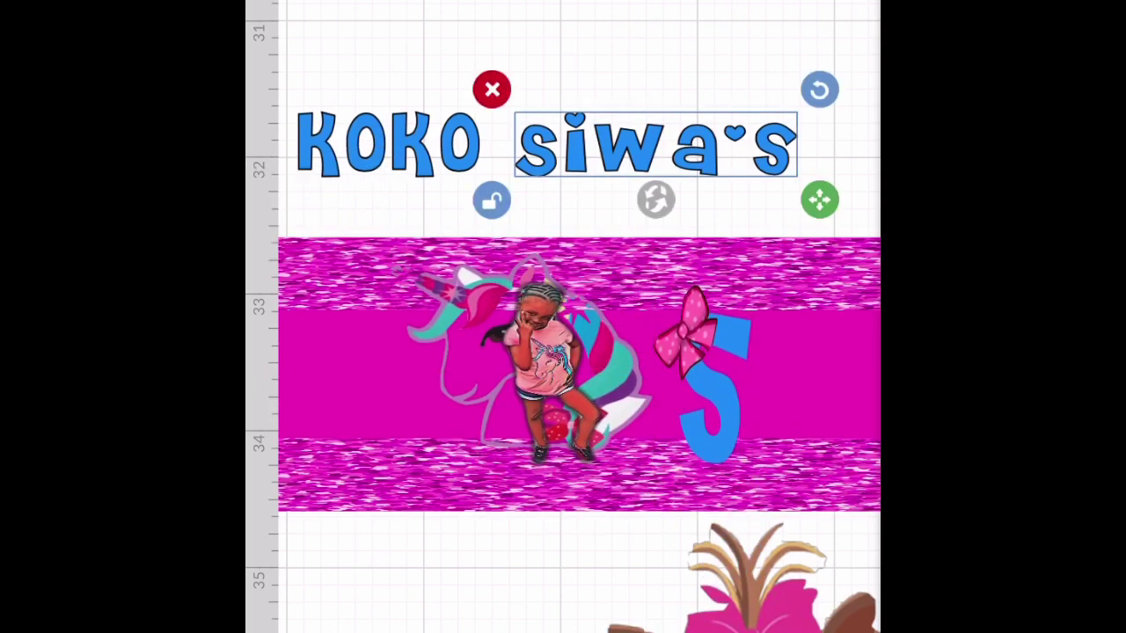
drag(656, 146, 703, 271)
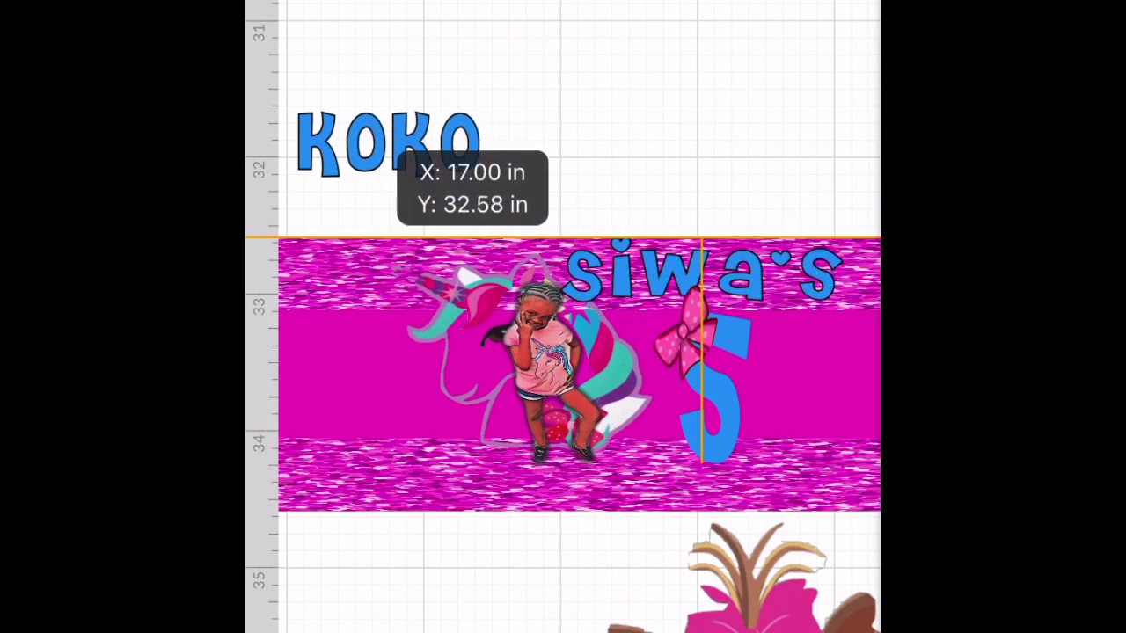
mouse_move(528, 378)
mouse_down()
mouse_move(528, 417)
mouse_move(550, 387)
mouse_up()
click(388, 143)
mouse_move(388, 144)
mouse_down()
mouse_move(414, 202)
mouse_move(467, 264)
mouse_move(447, 268)
mouse_up()
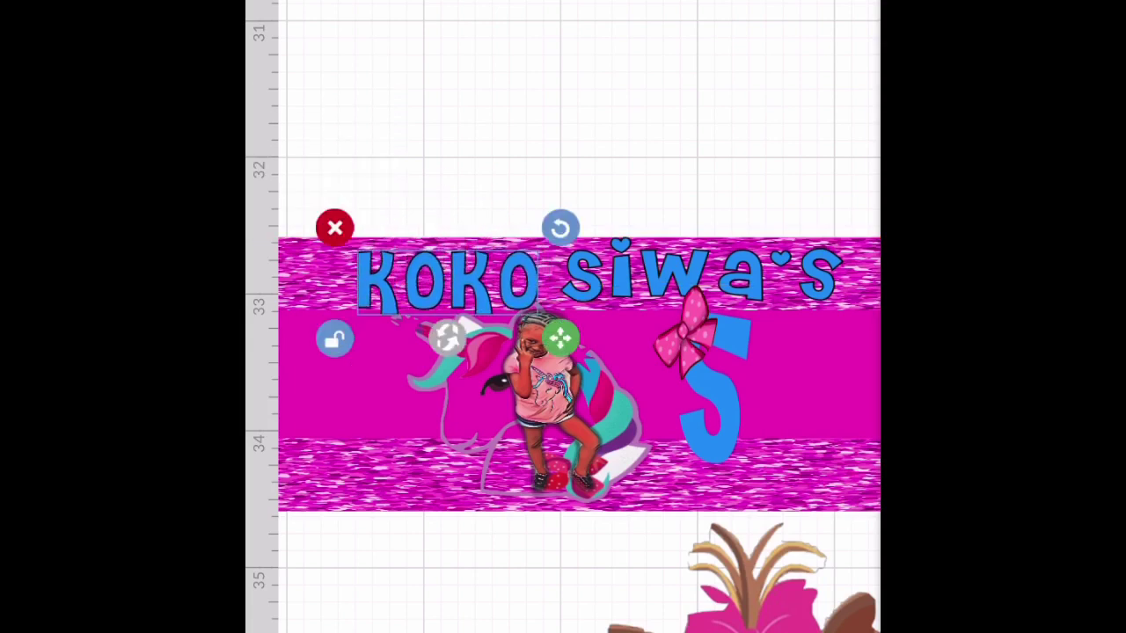